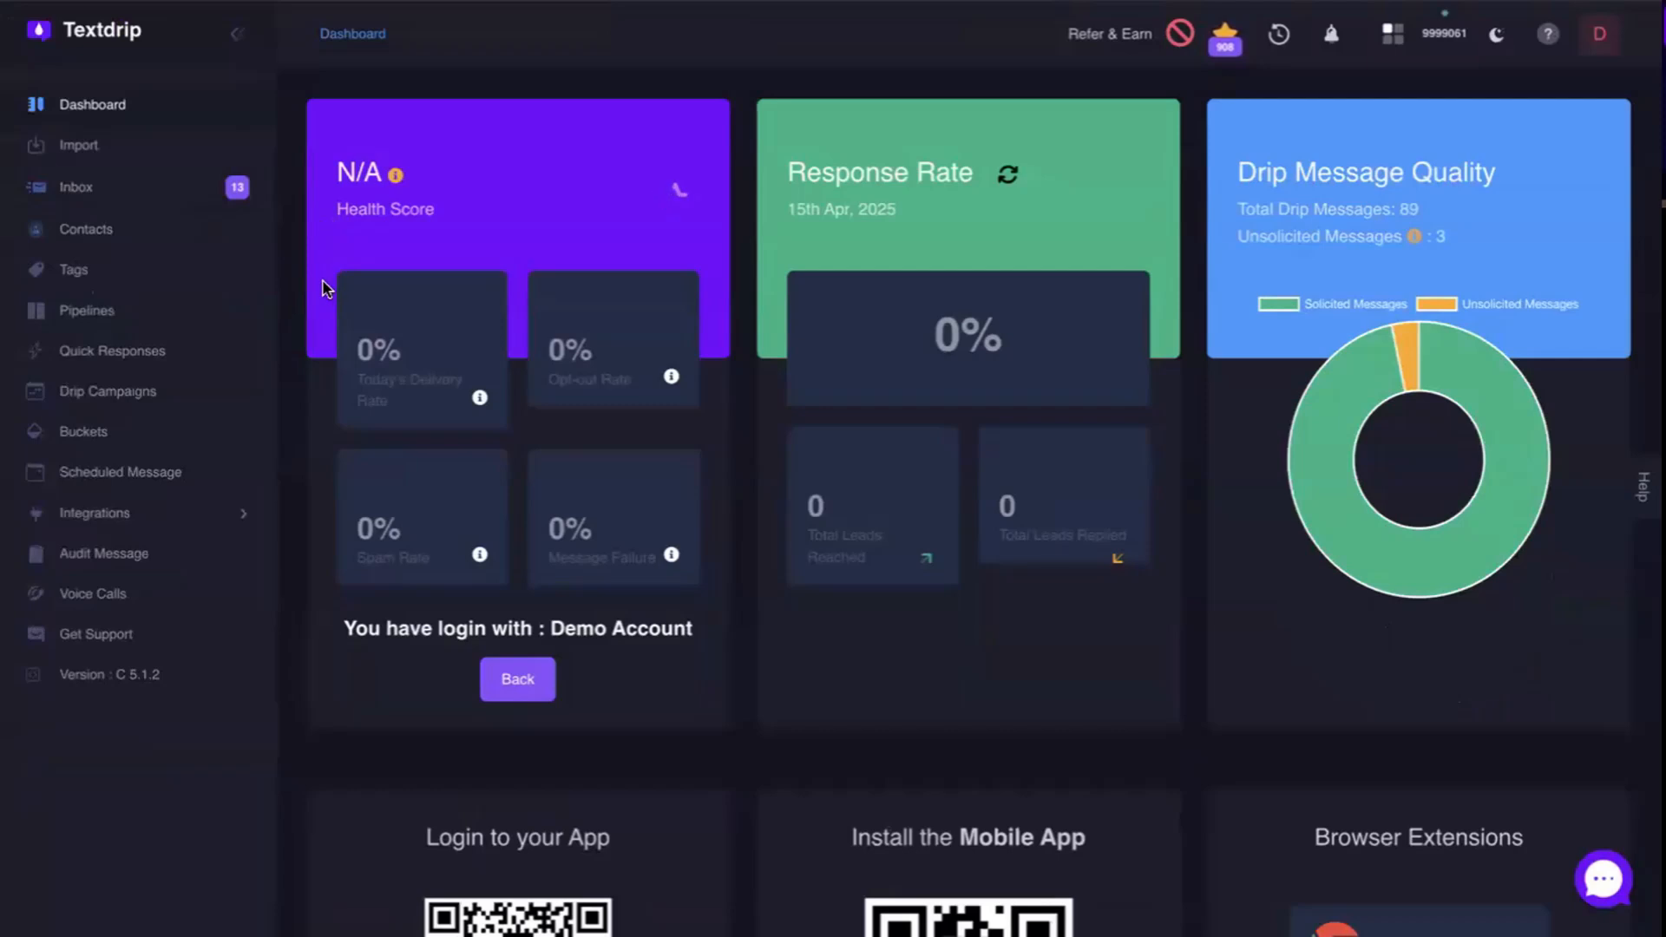
# Create a new tag titled "sold" with the color #20564E.
pyautogui.click(78, 274)
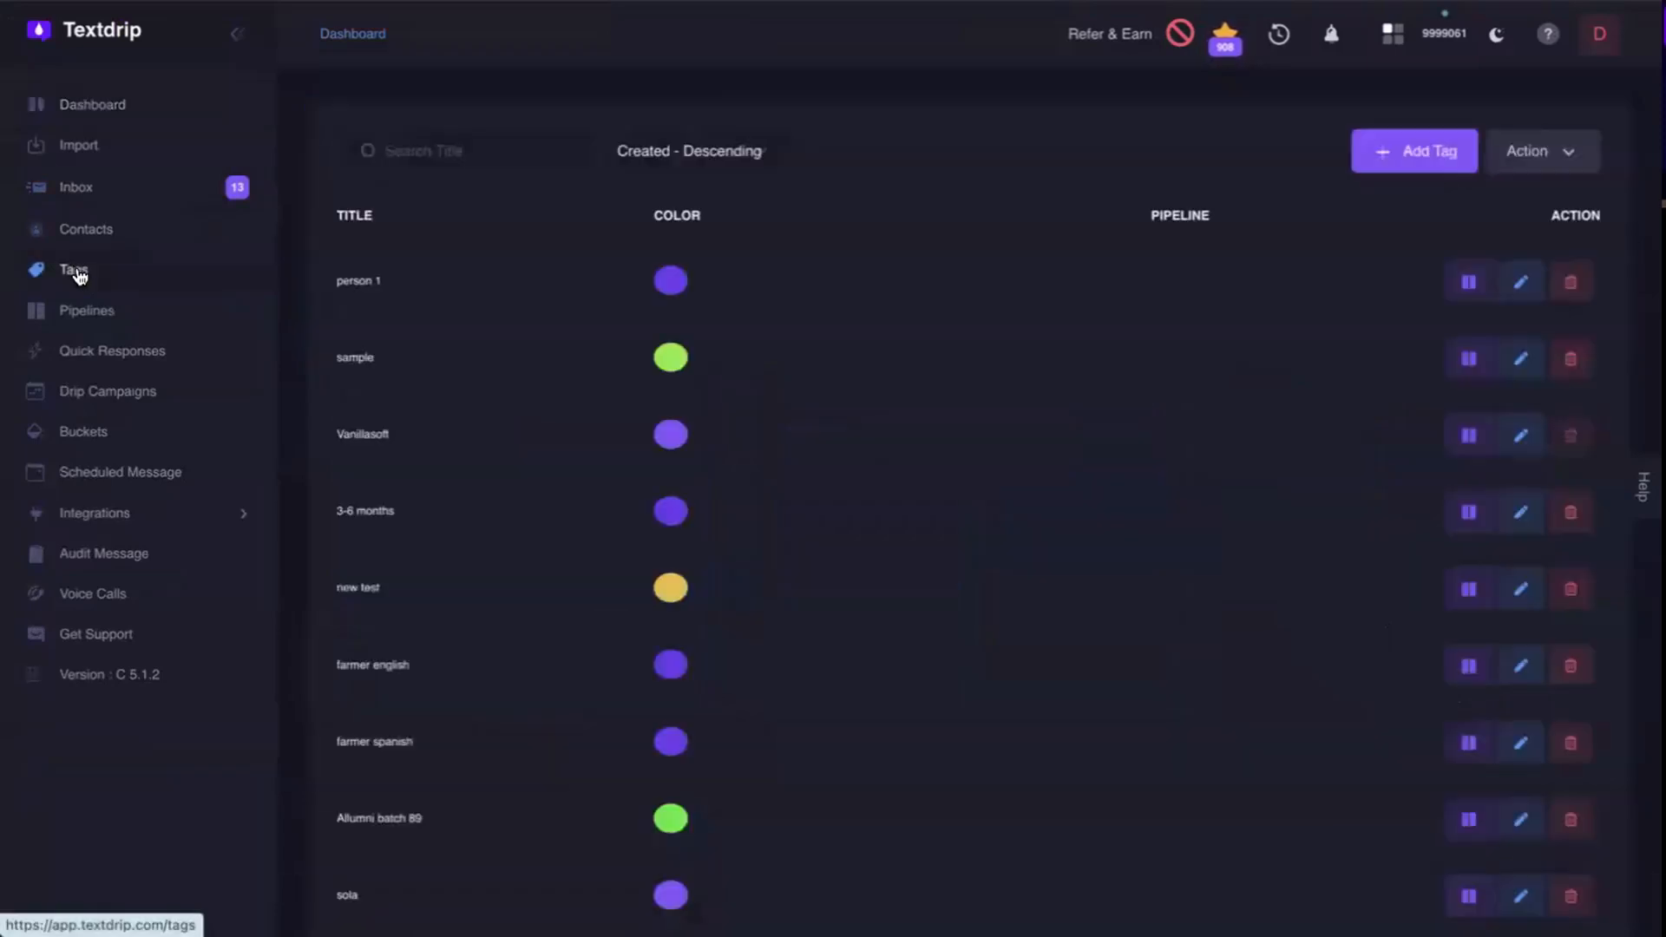
pyautogui.click(1419, 159)
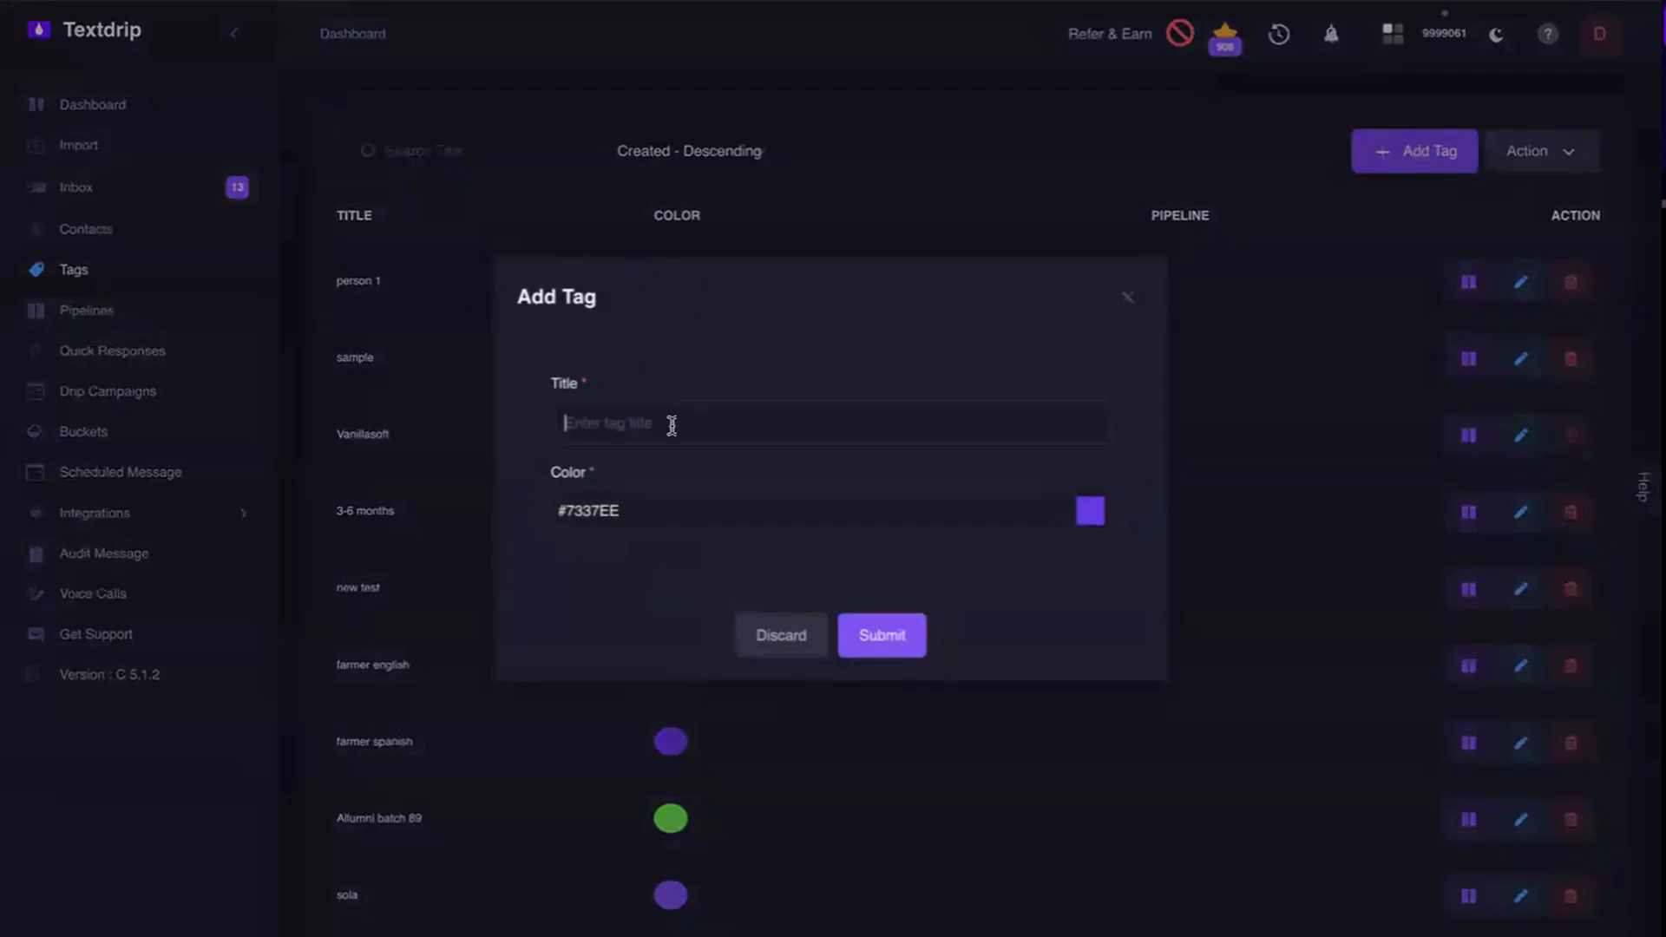
pyautogui.write('sold')
pyautogui.click(1090, 514)
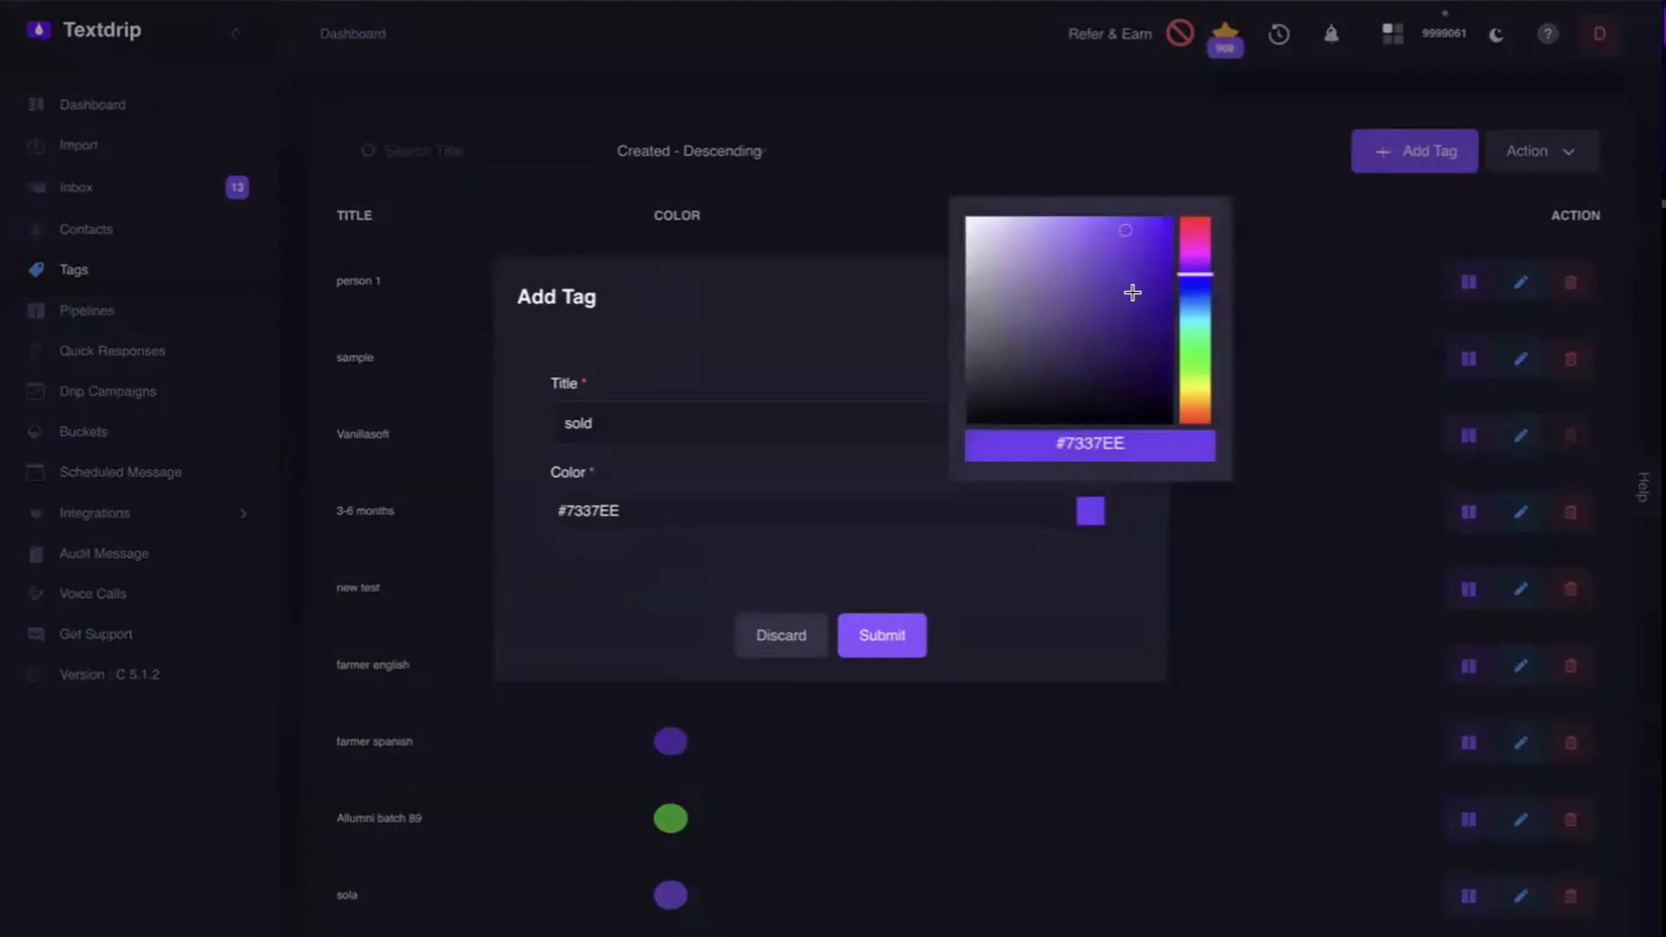
pyautogui.moveTo(1094, 245); pyautogui.dragTo(1064, 305)
pyautogui.click(1096, 353)
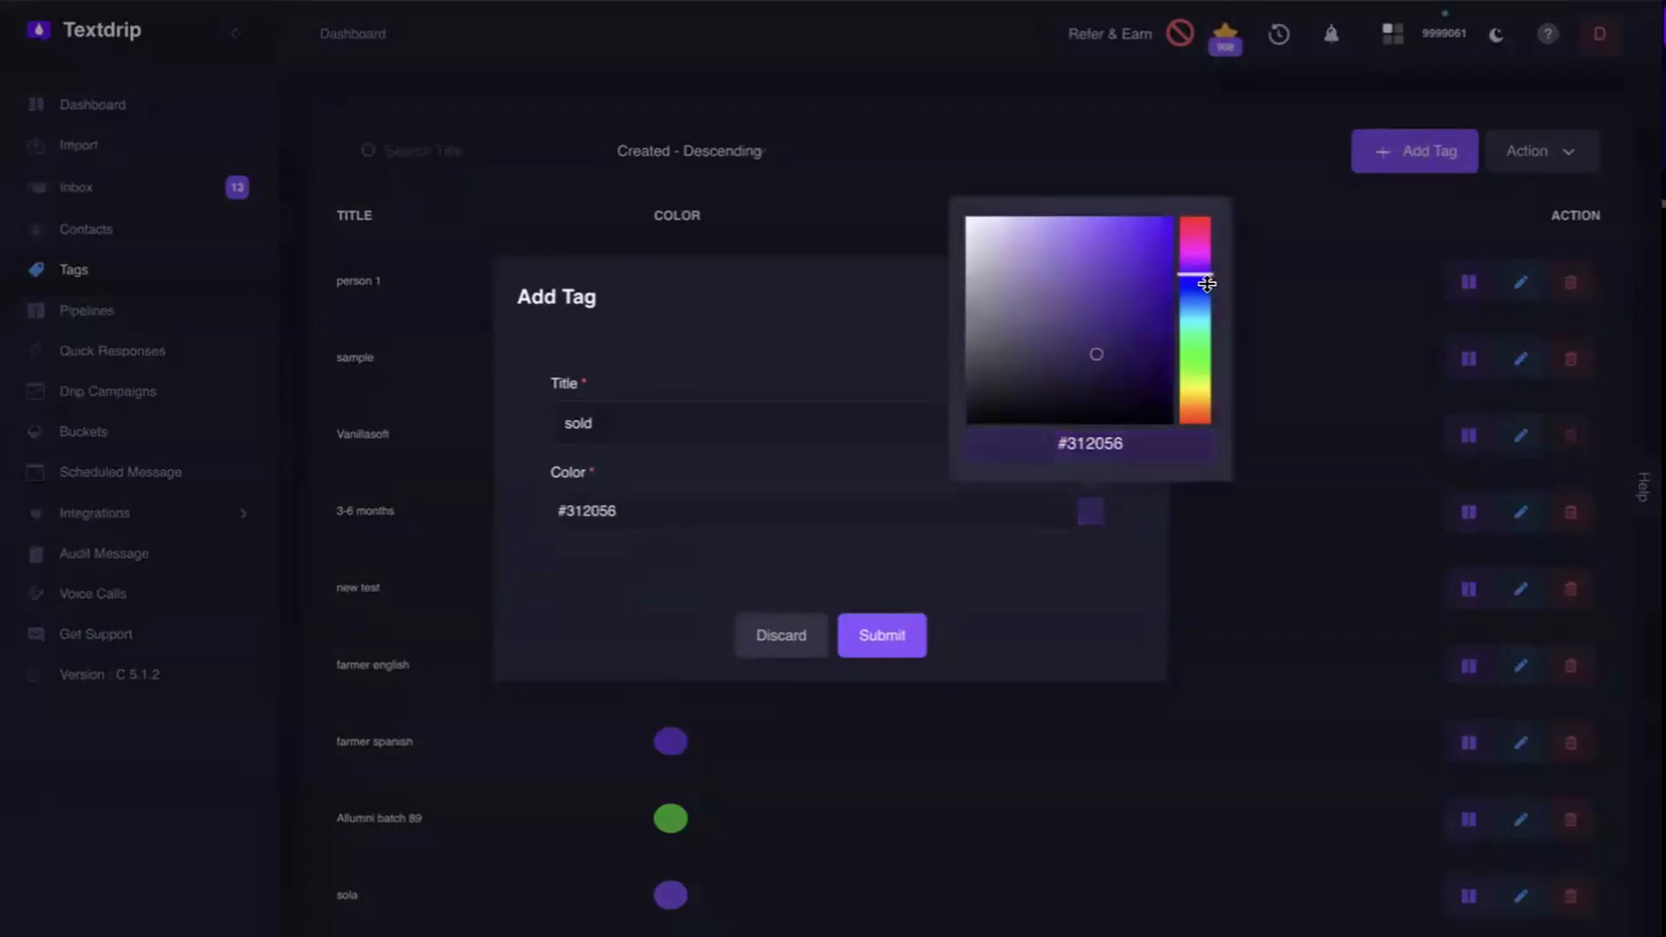
pyautogui.moveTo(1202, 276); pyautogui.dragTo(1197, 323)
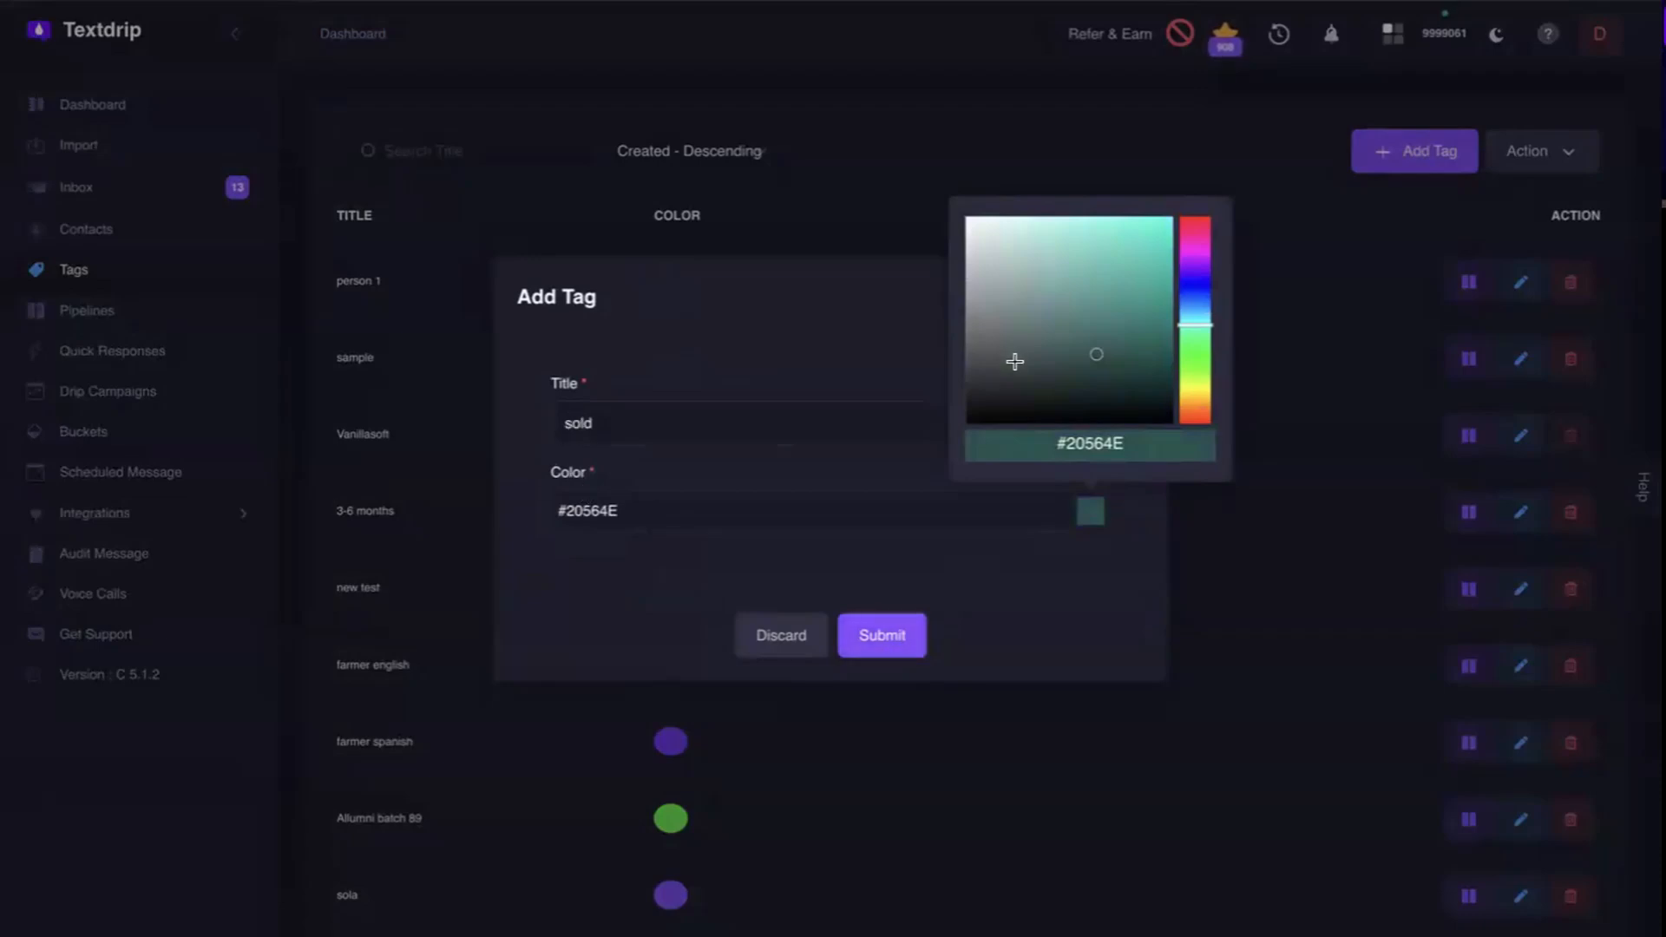
pyautogui.click(896, 636)
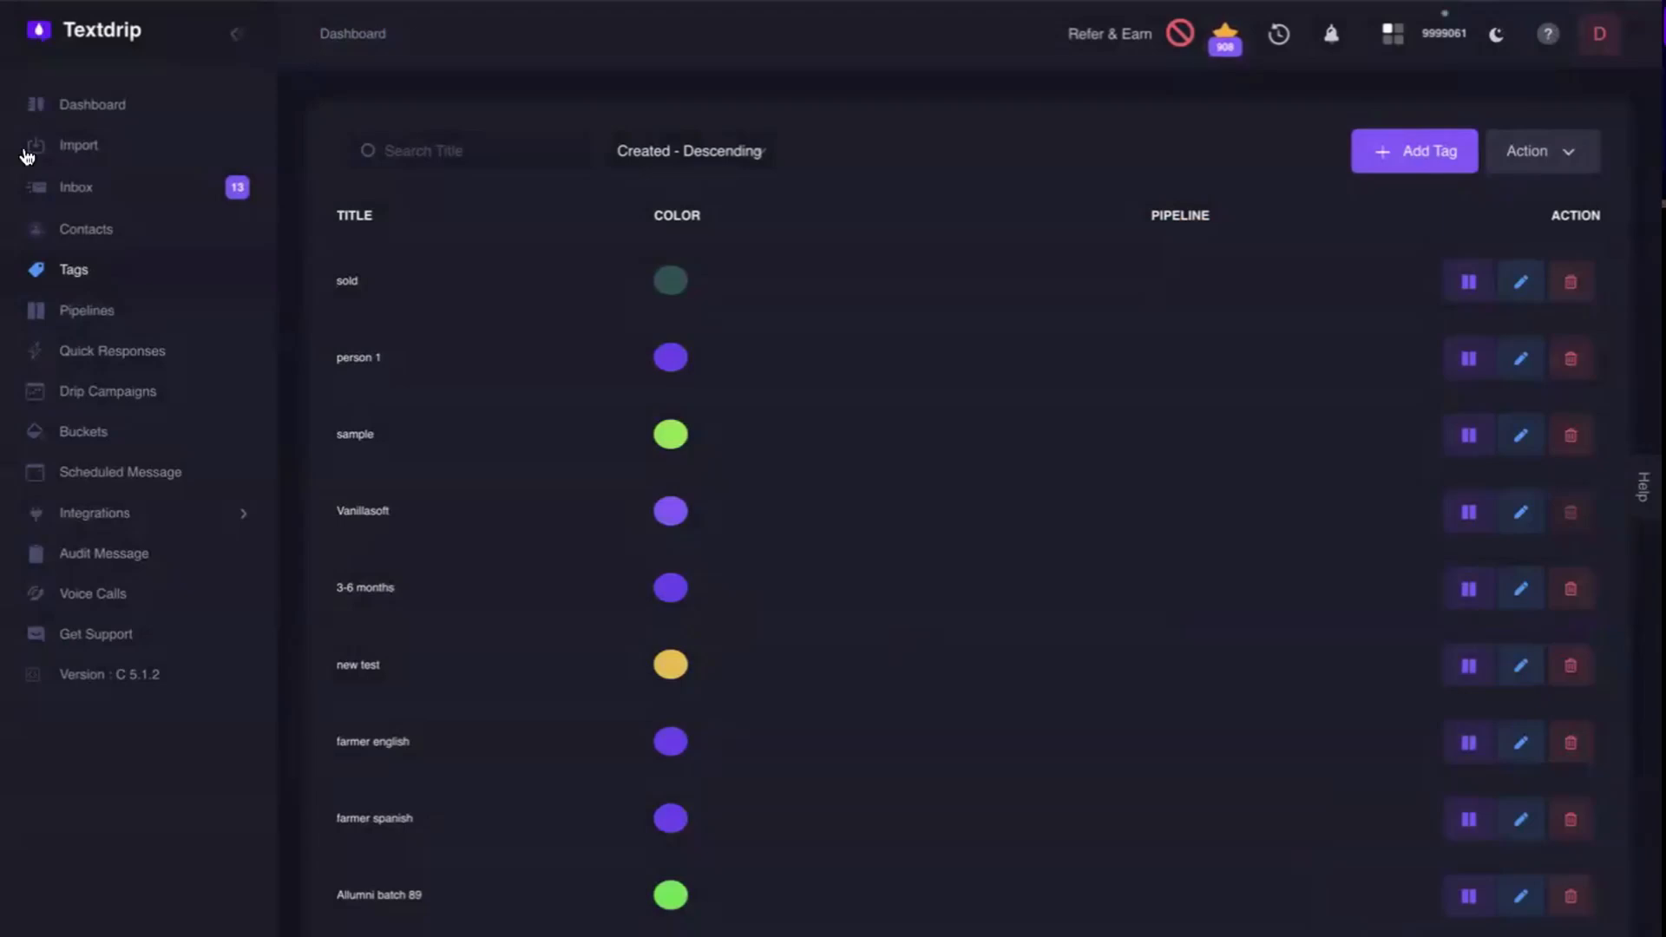
# Assign the sold and 3-6 months tags to the untagged contact in the contact list.
pyautogui.click(83, 239)
pyautogui.scroll(-5, 1180, 577)
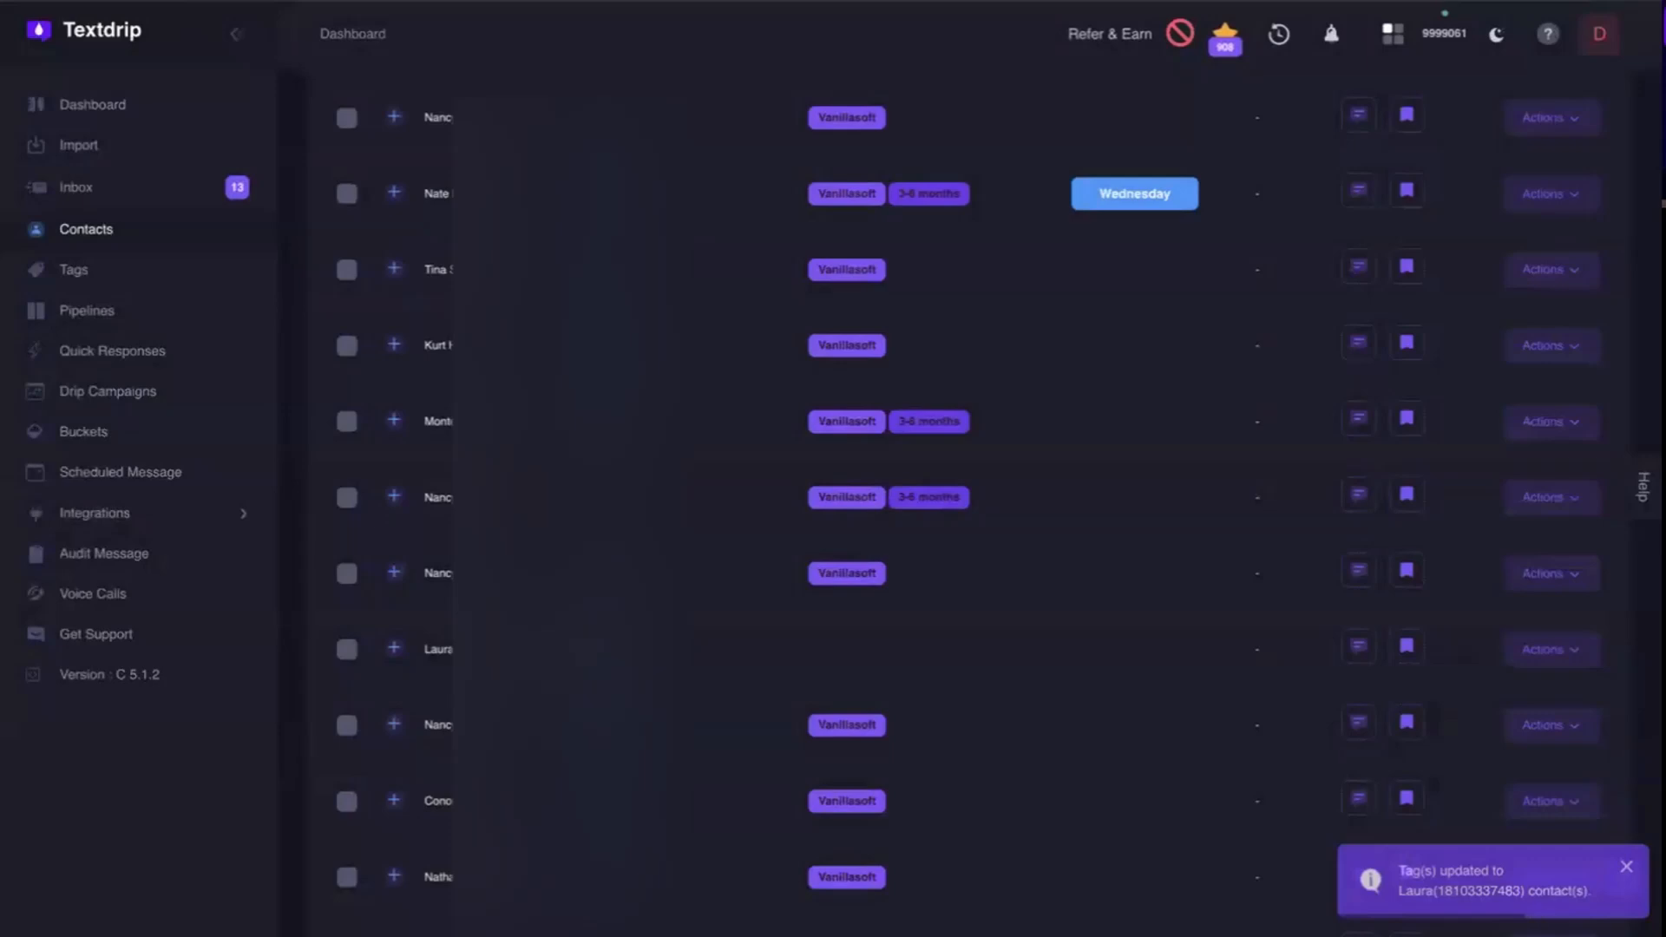
pyautogui.click(1573, 651)
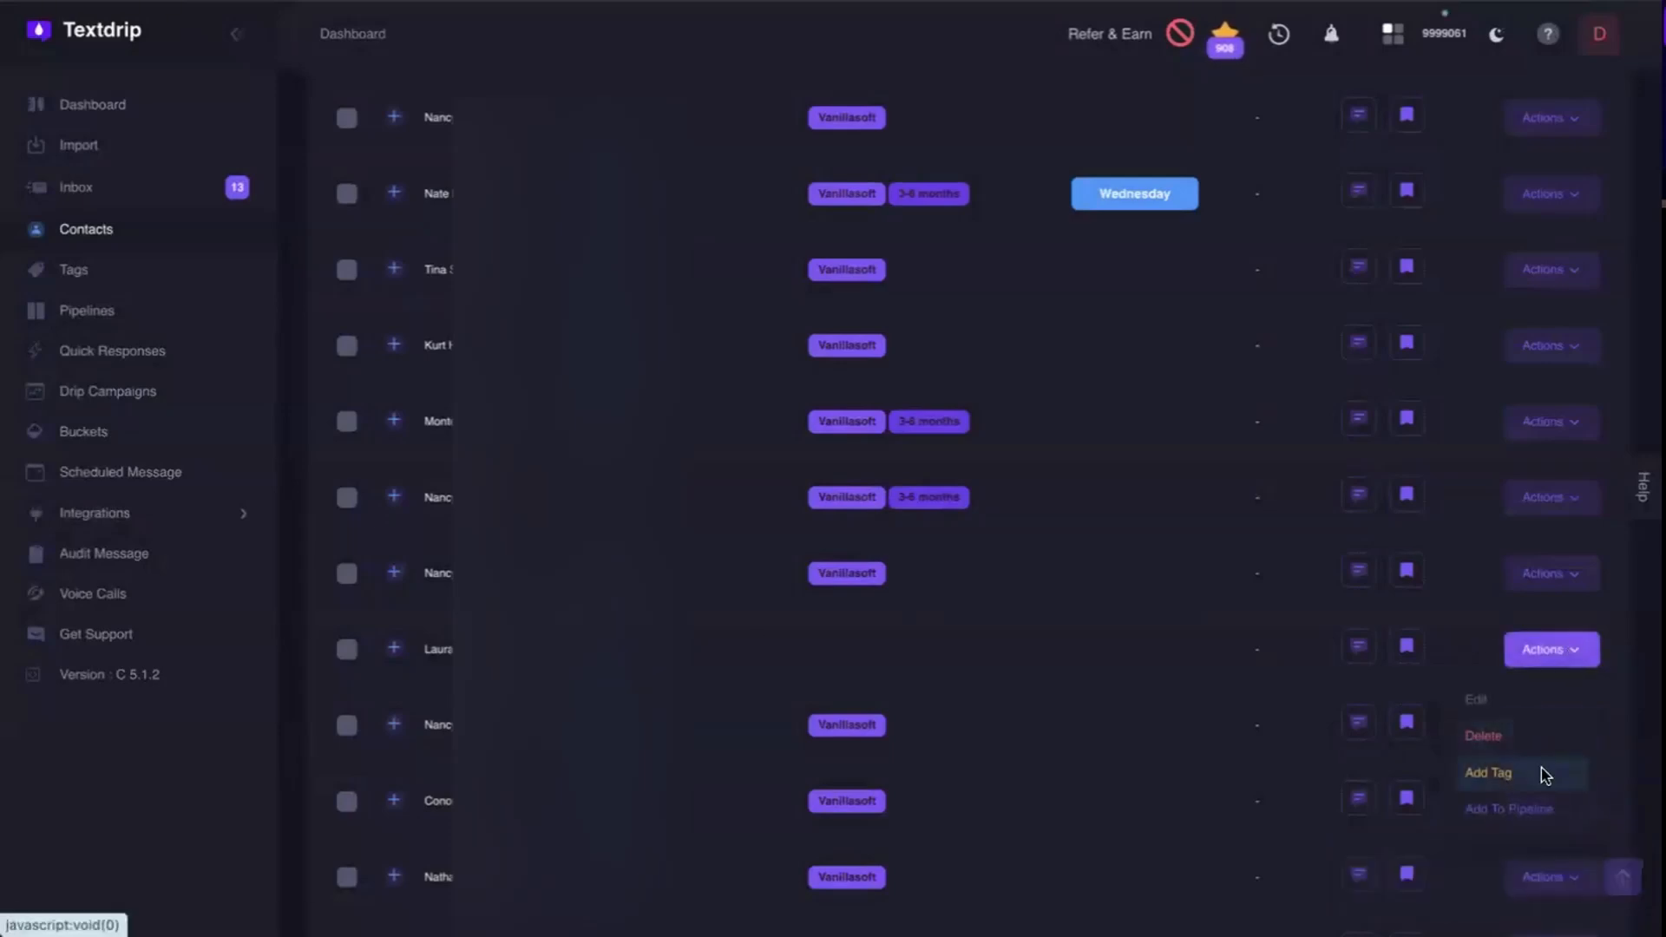
pyautogui.click(1489, 772)
pyautogui.click(848, 429)
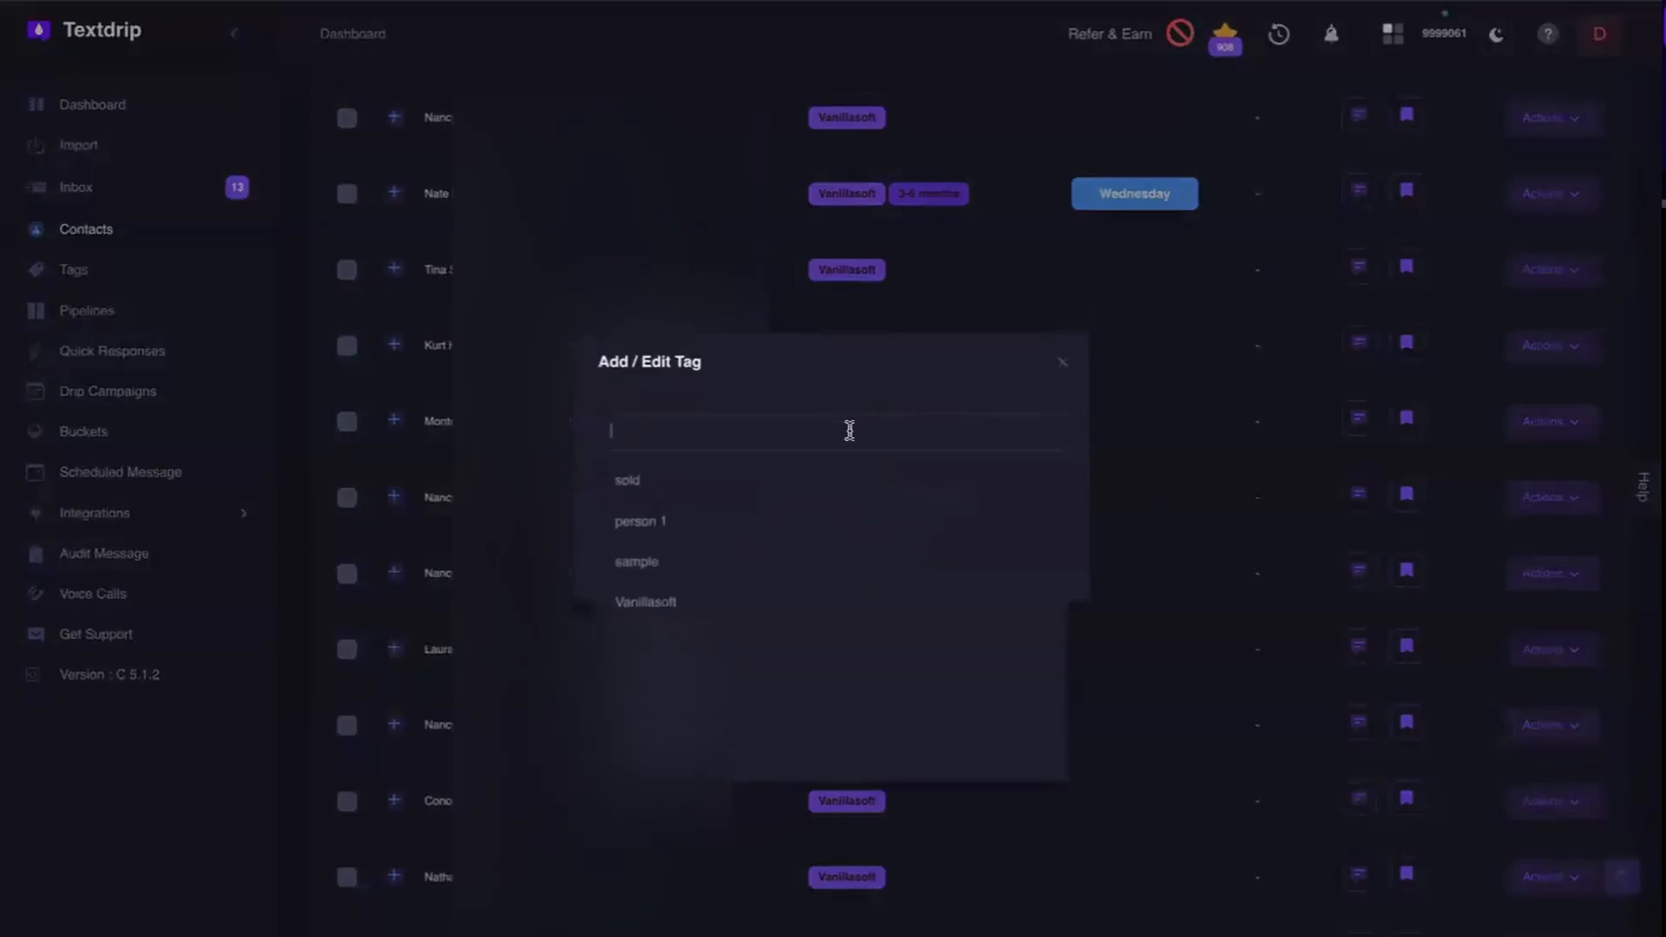
pyautogui.click(706, 479)
pyautogui.click(787, 430)
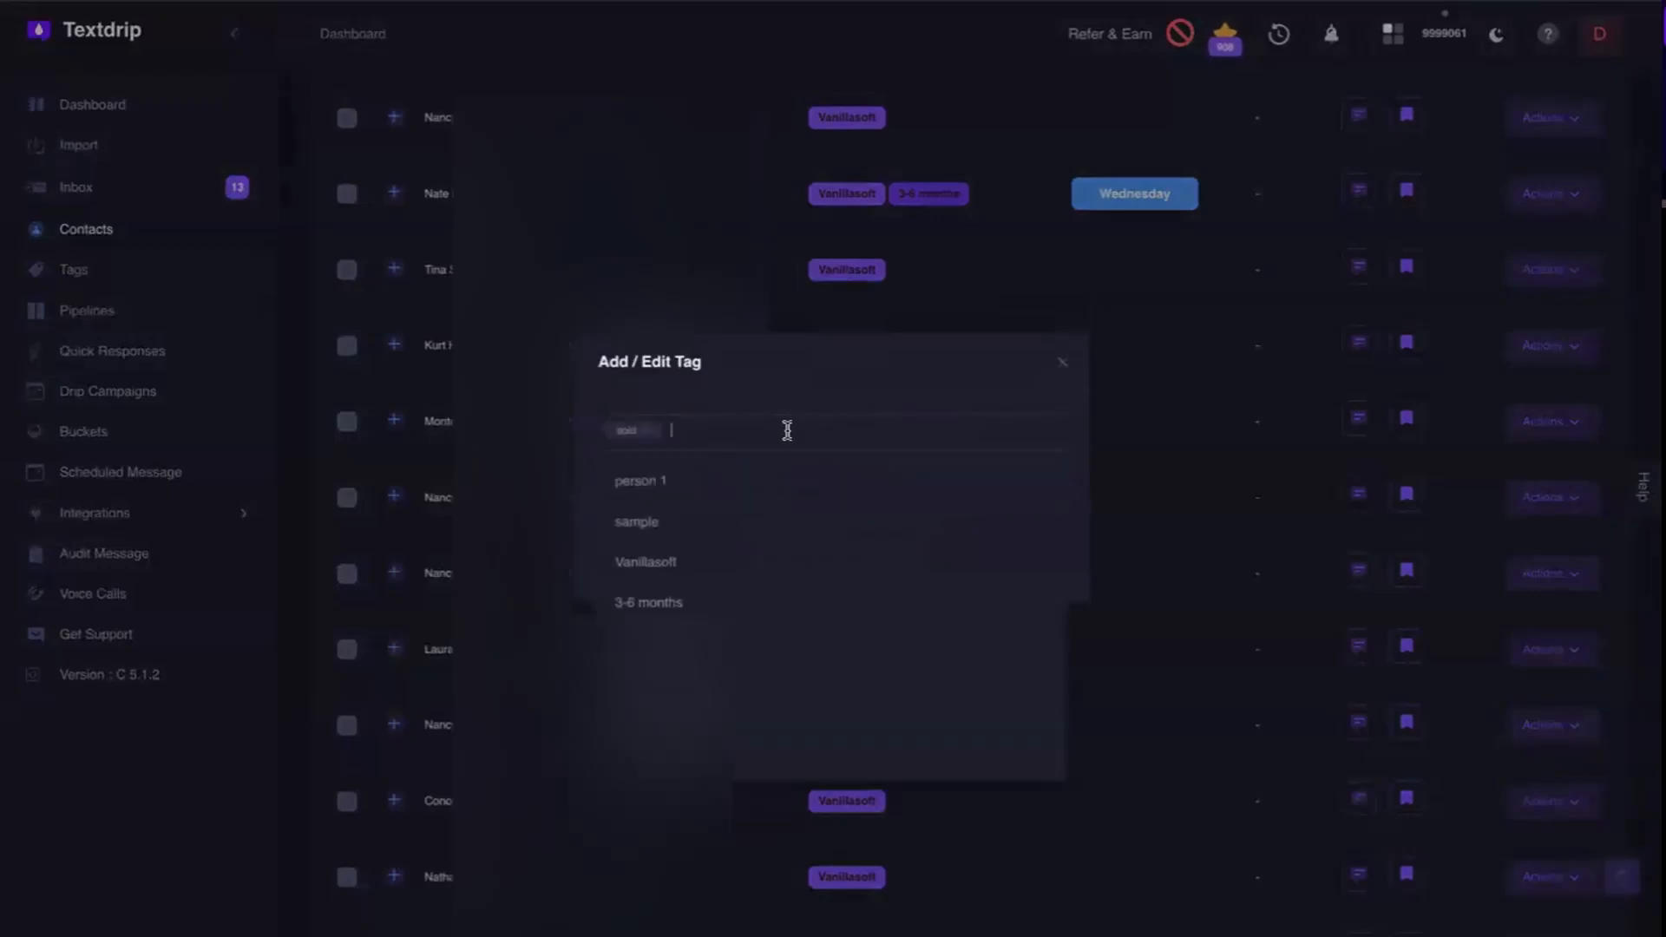
pyautogui.click(726, 599)
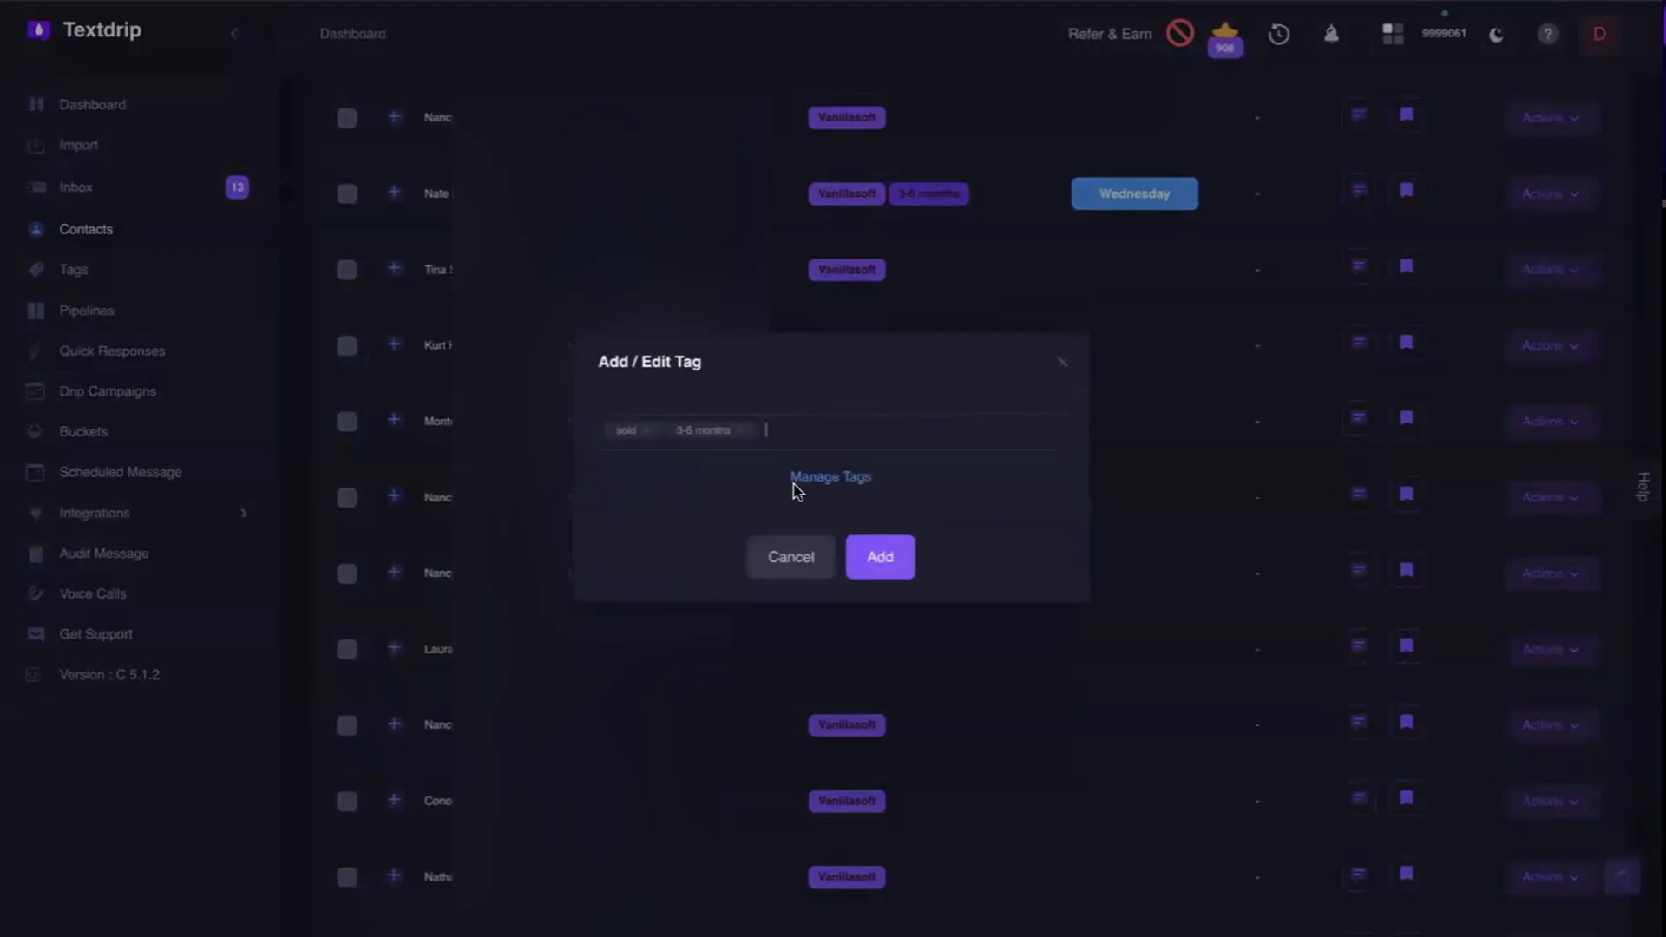
pyautogui.click(892, 557)
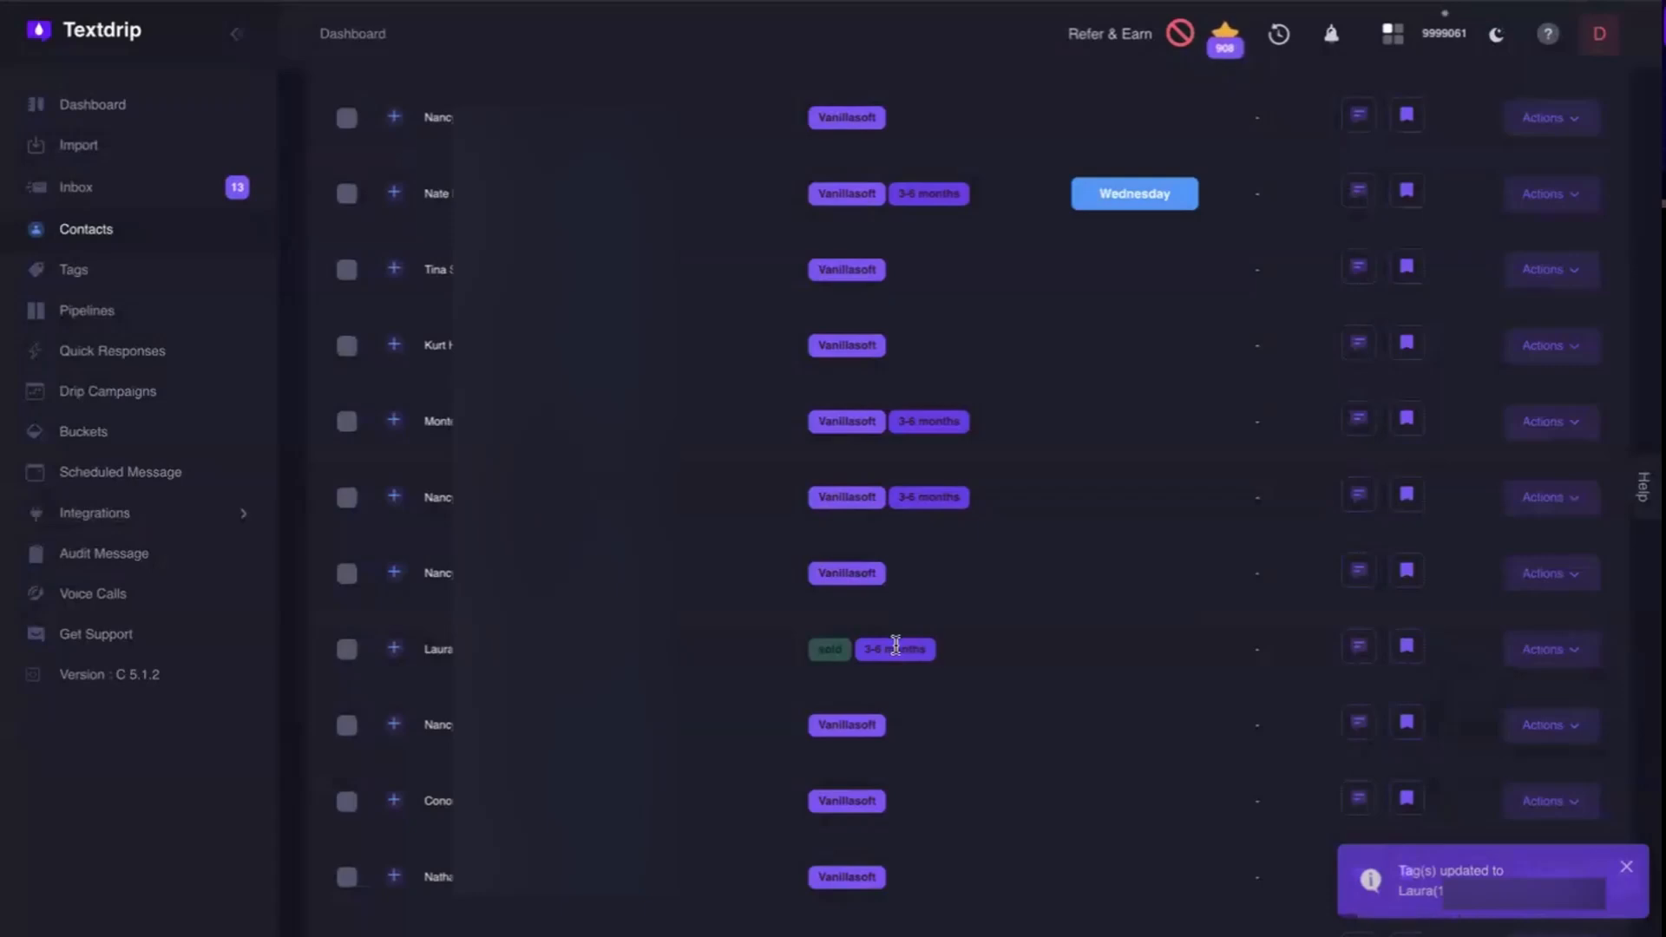
# Remove the sold and 3-6 months tags from that same contact and save the change.
pyautogui.click(1524, 666)
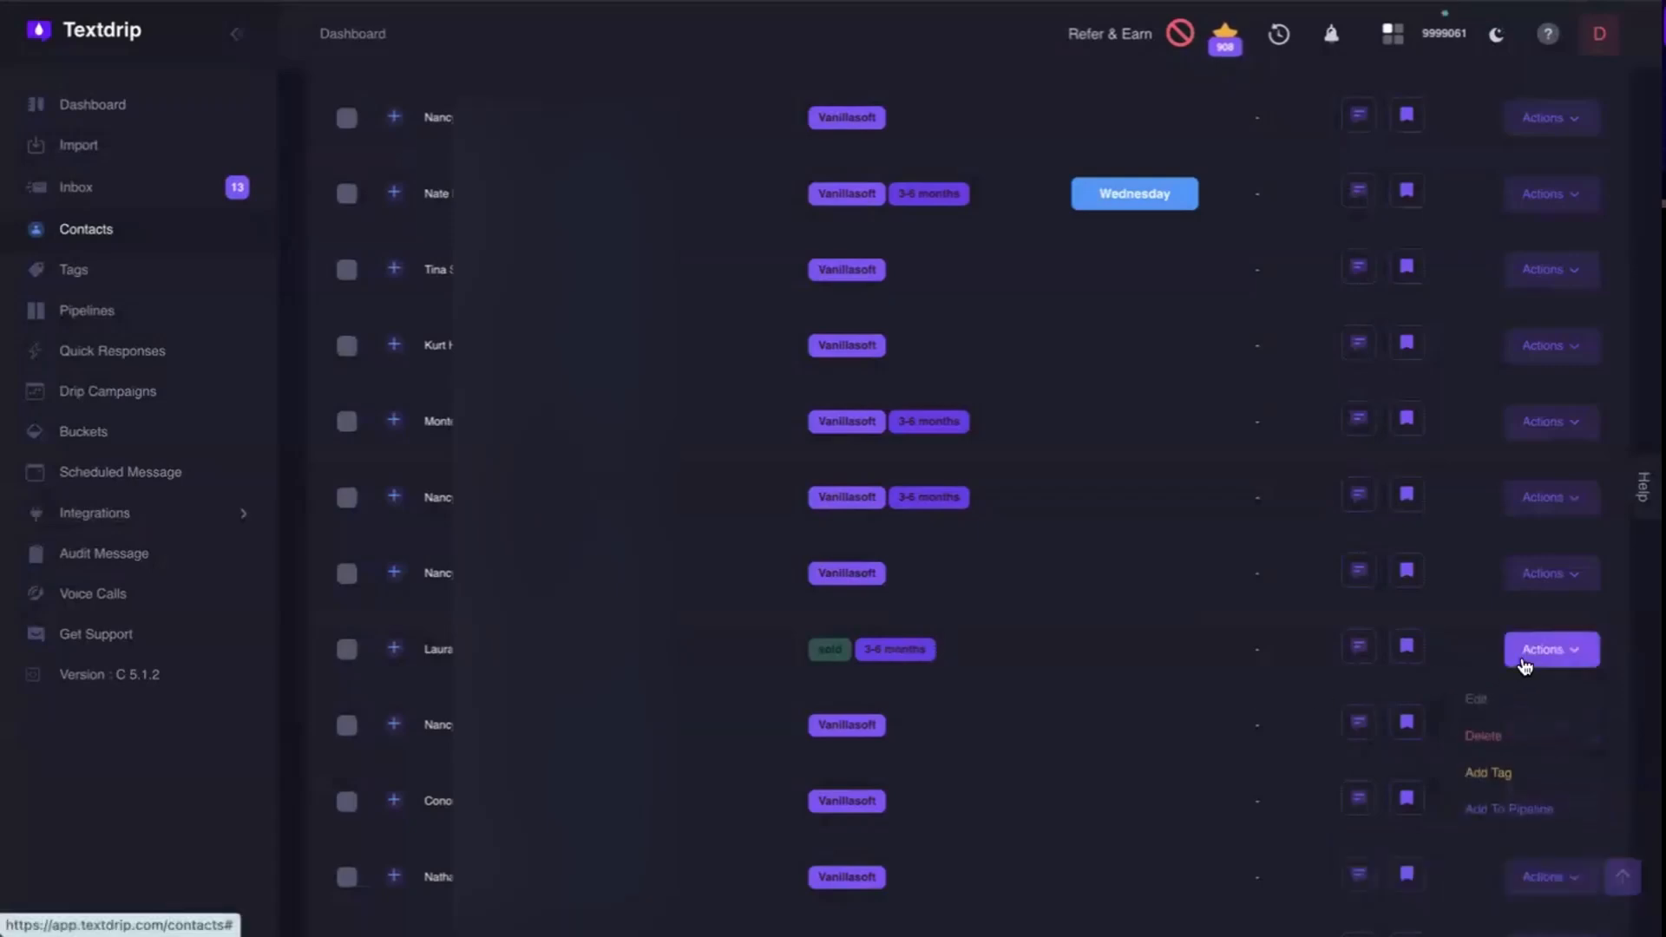
pyautogui.click(1513, 775)
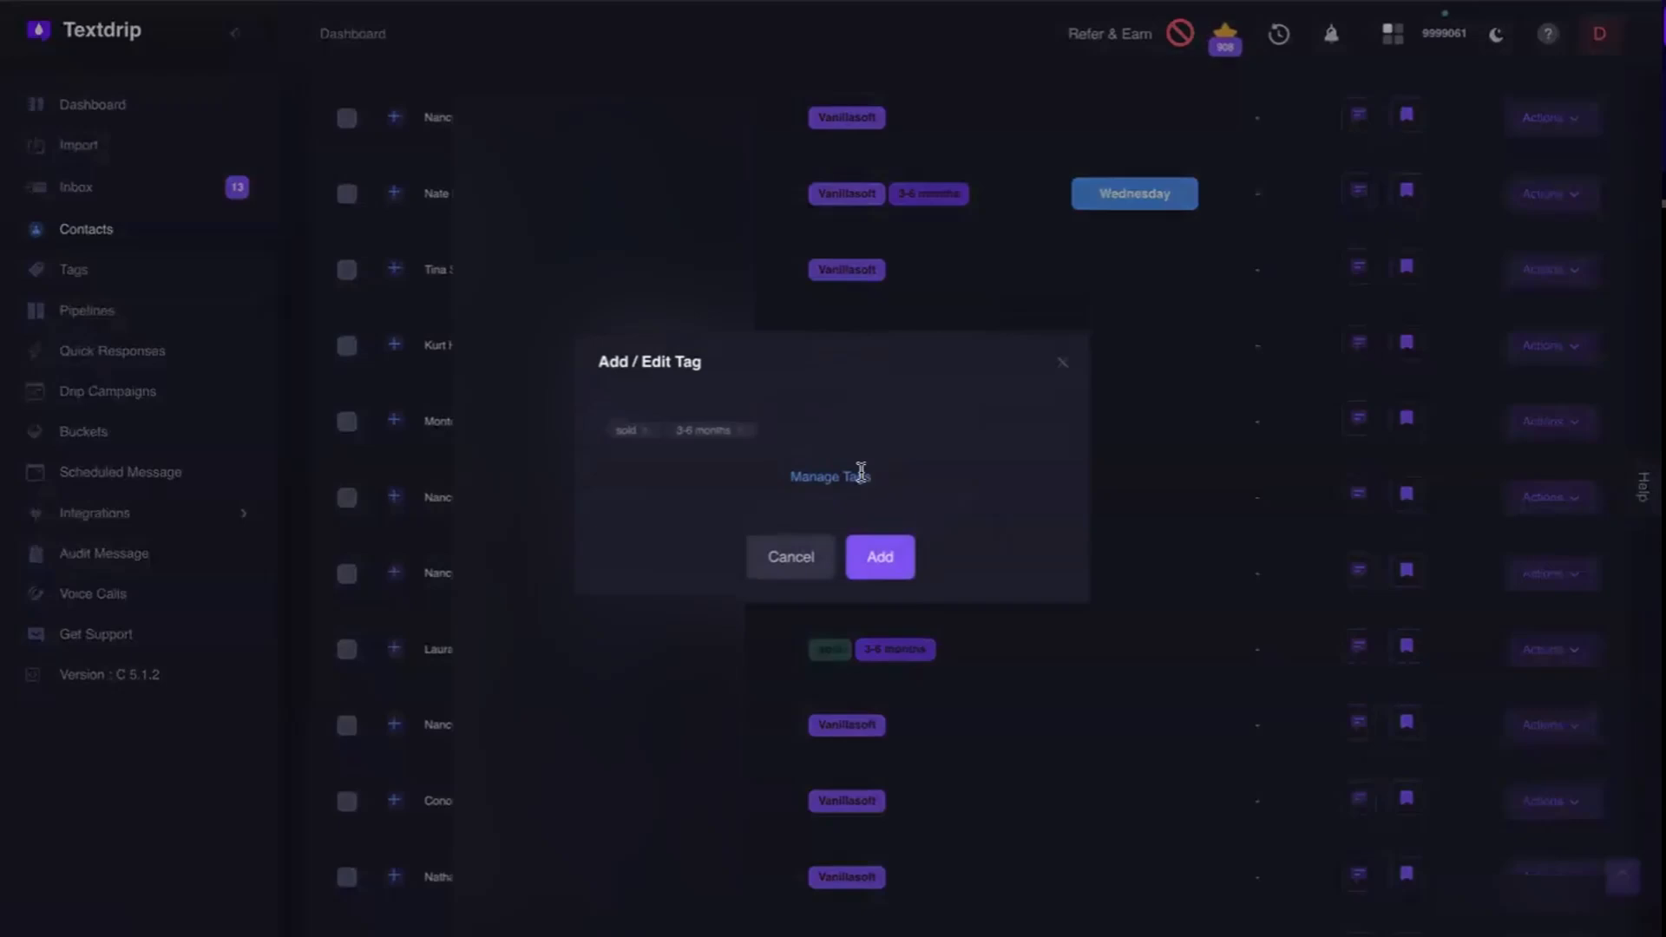
pyautogui.click(739, 433)
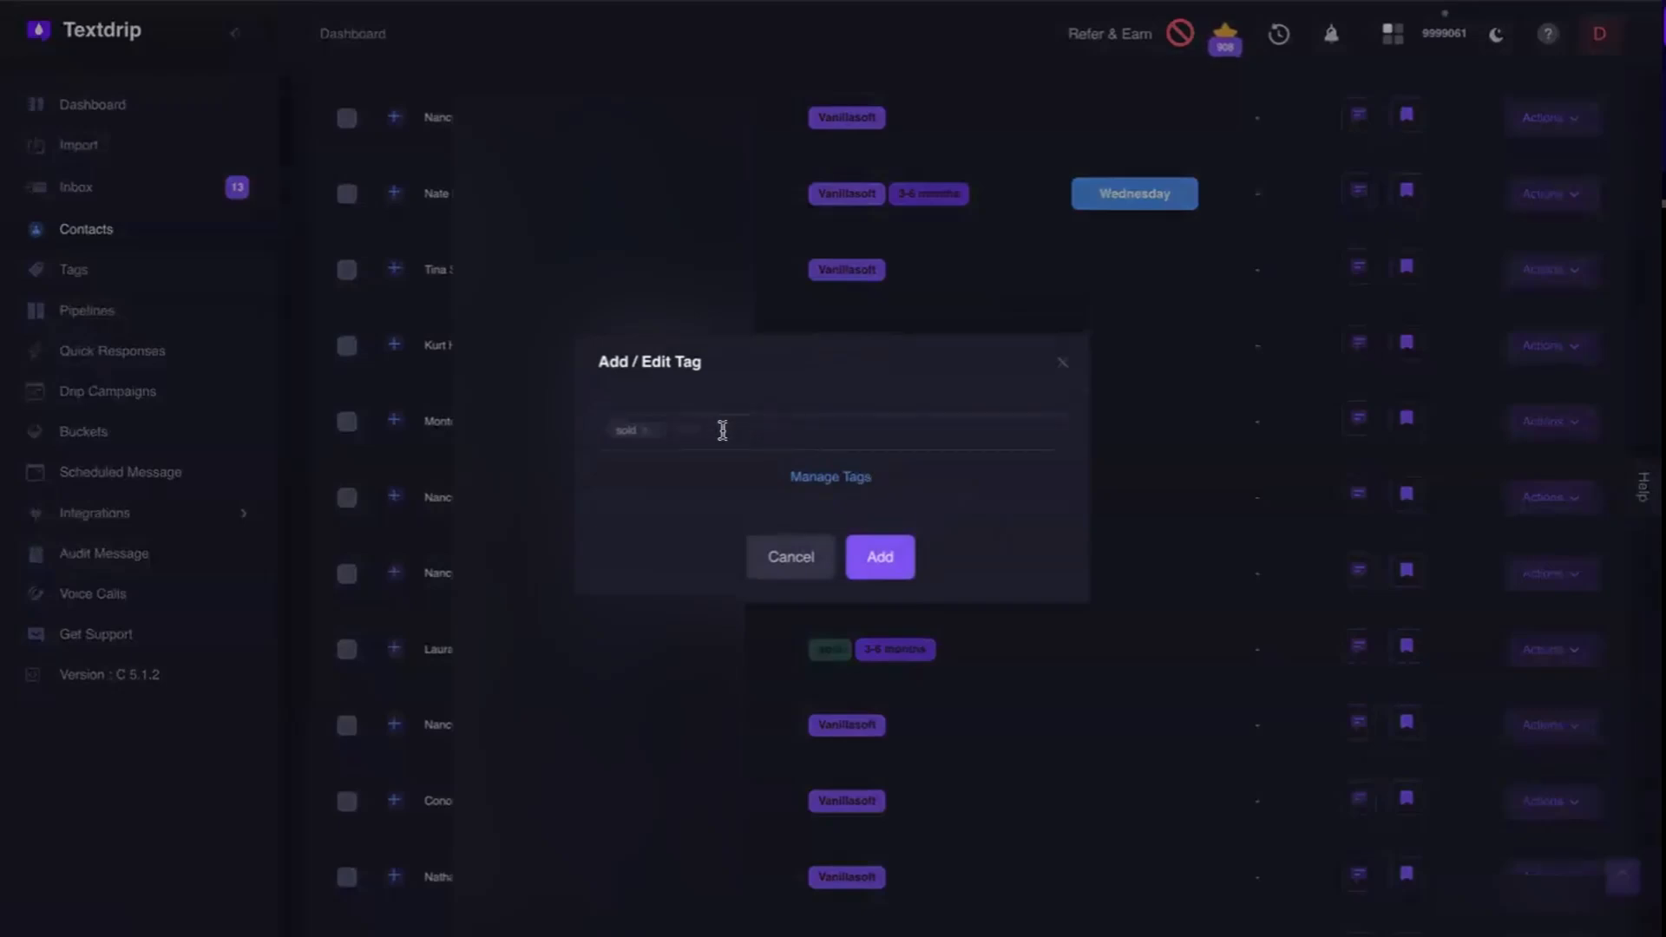
pyautogui.click(647, 429)
pyautogui.click(897, 558)
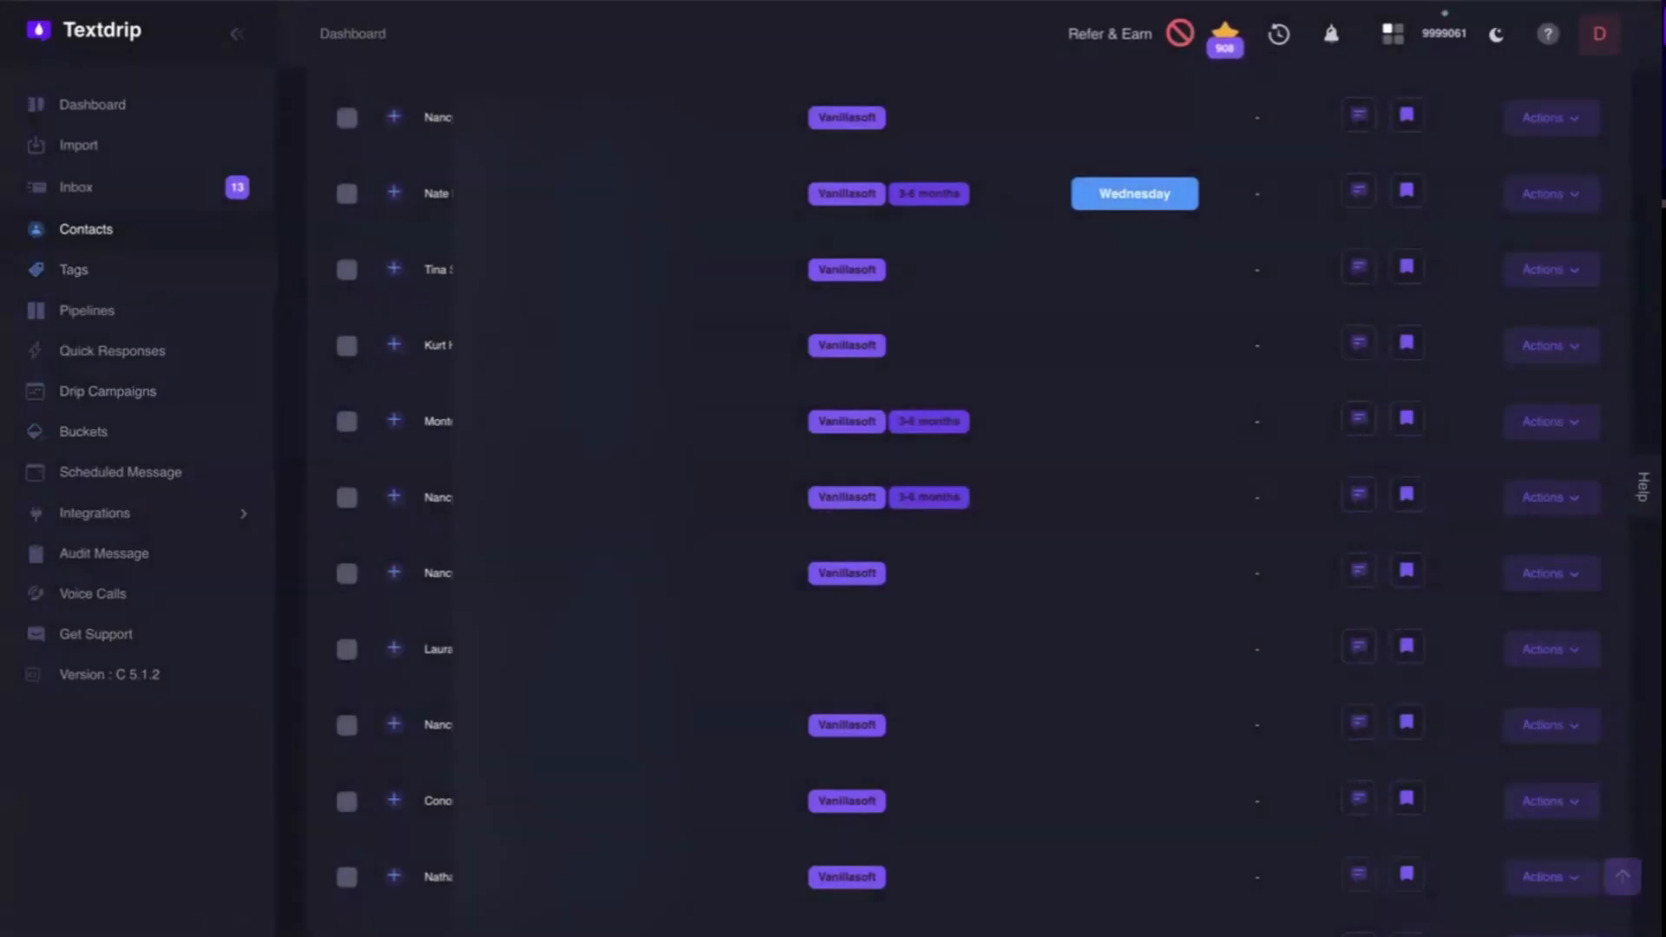
# Use Advanced Search to filter contacts tagged Quoted while excluding those tagged 3-6 months.
pyautogui.scroll(5, 833, 259)
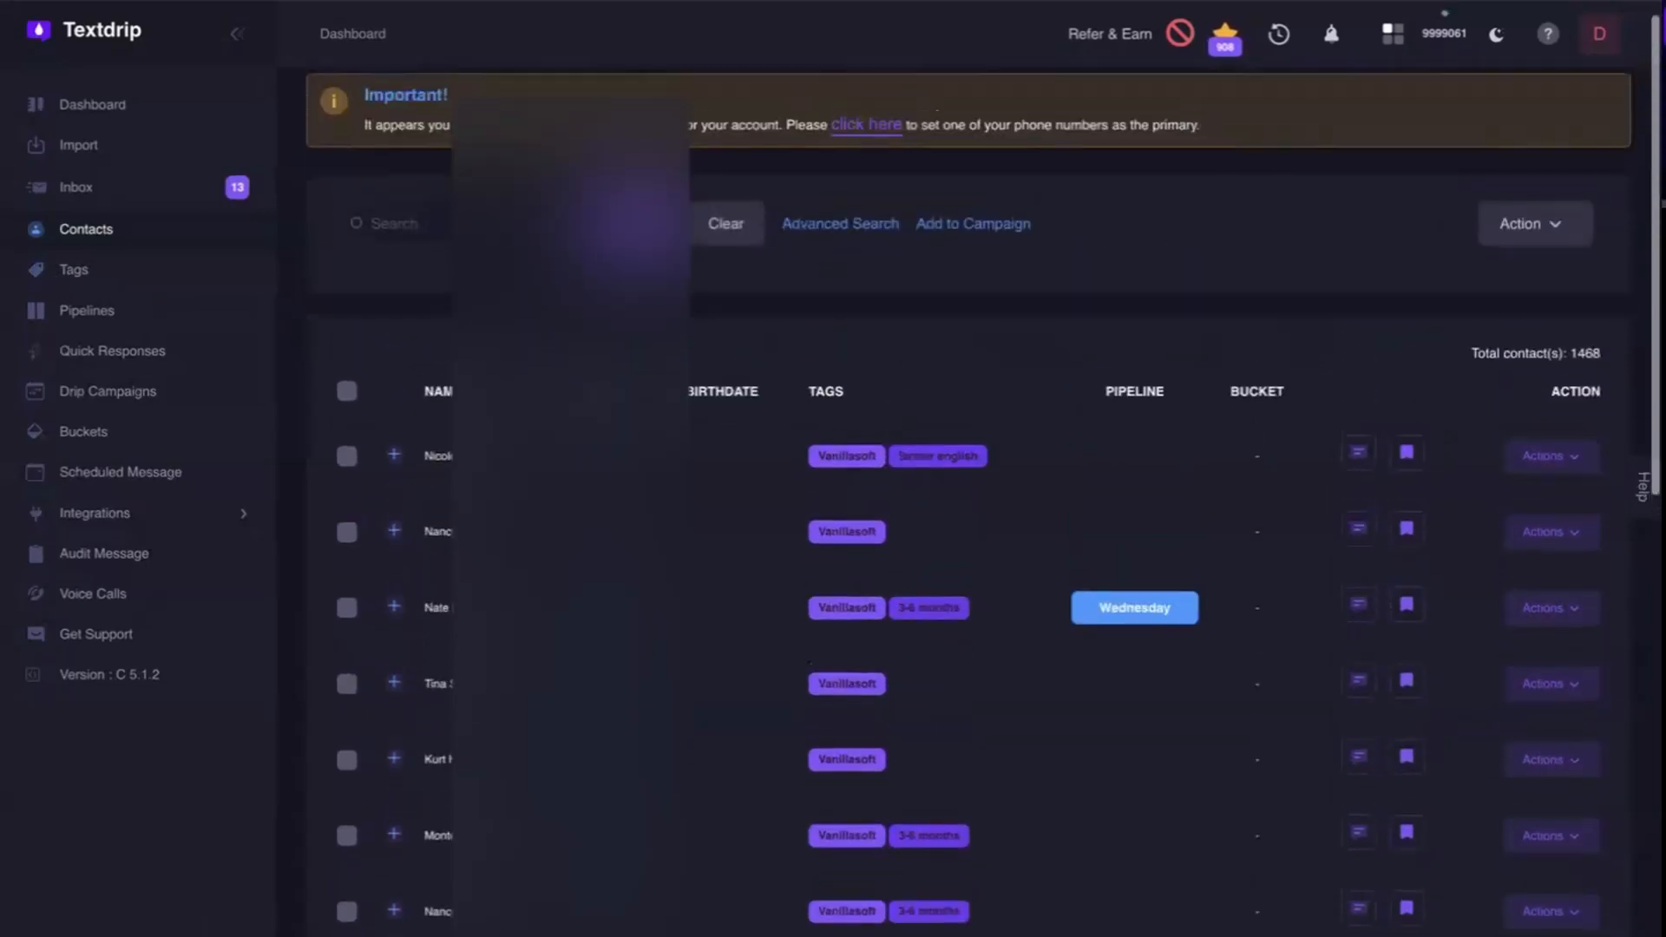
pyautogui.click(832, 251)
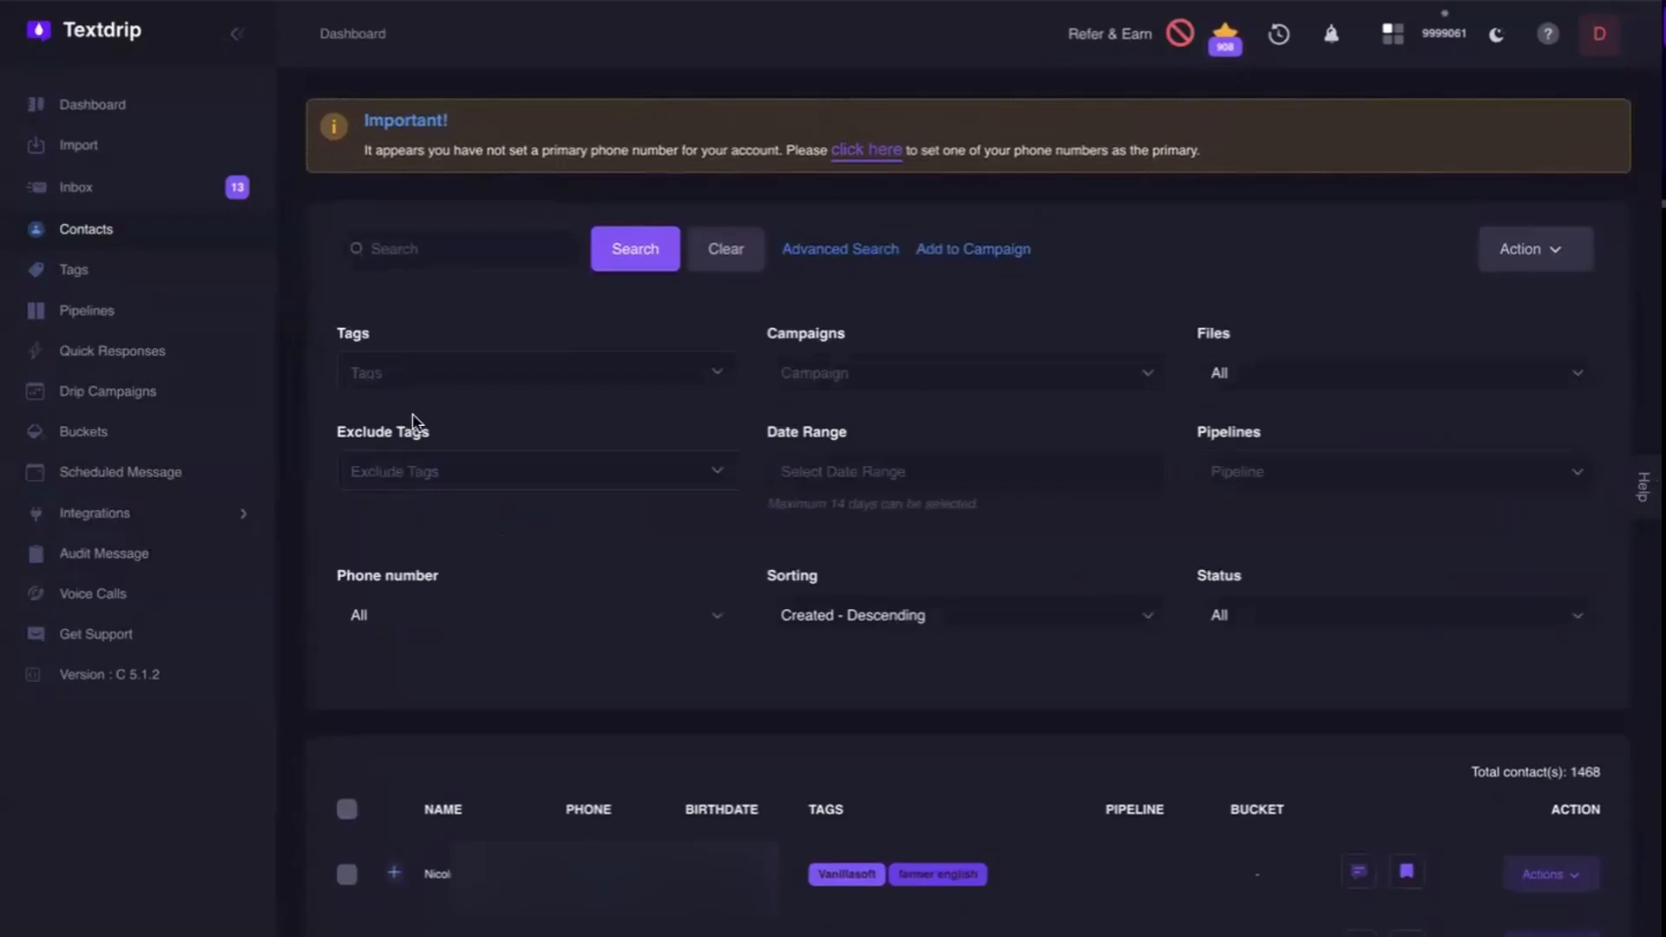
pyautogui.click(416, 368)
pyautogui.write('qu')
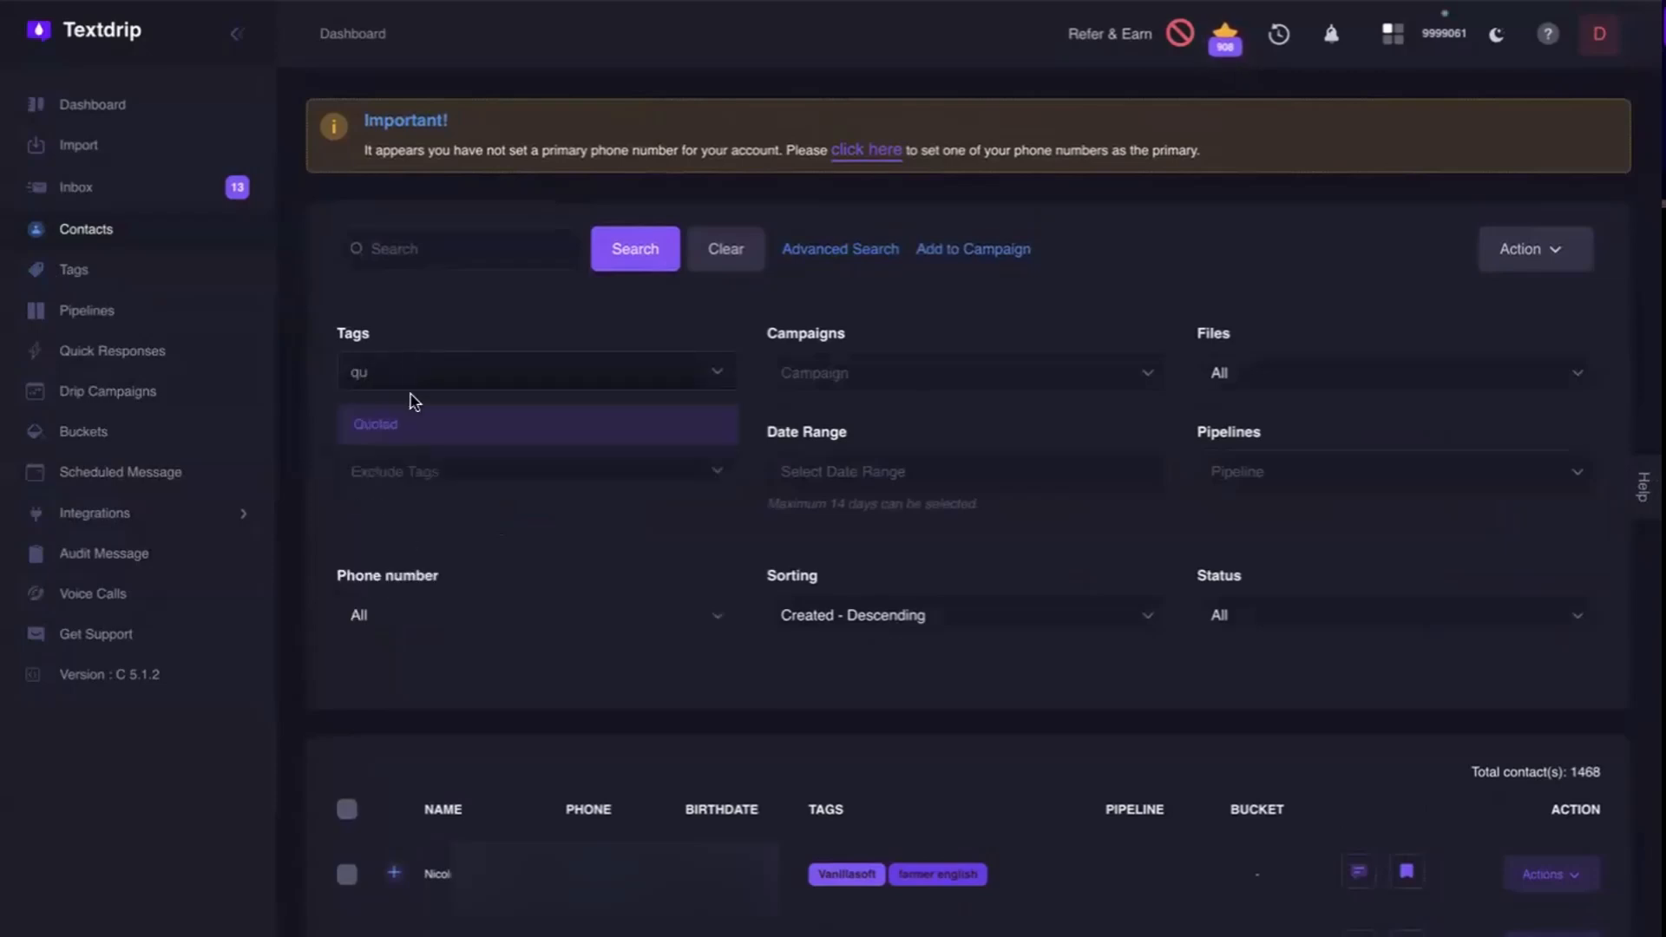
pyautogui.click(410, 425)
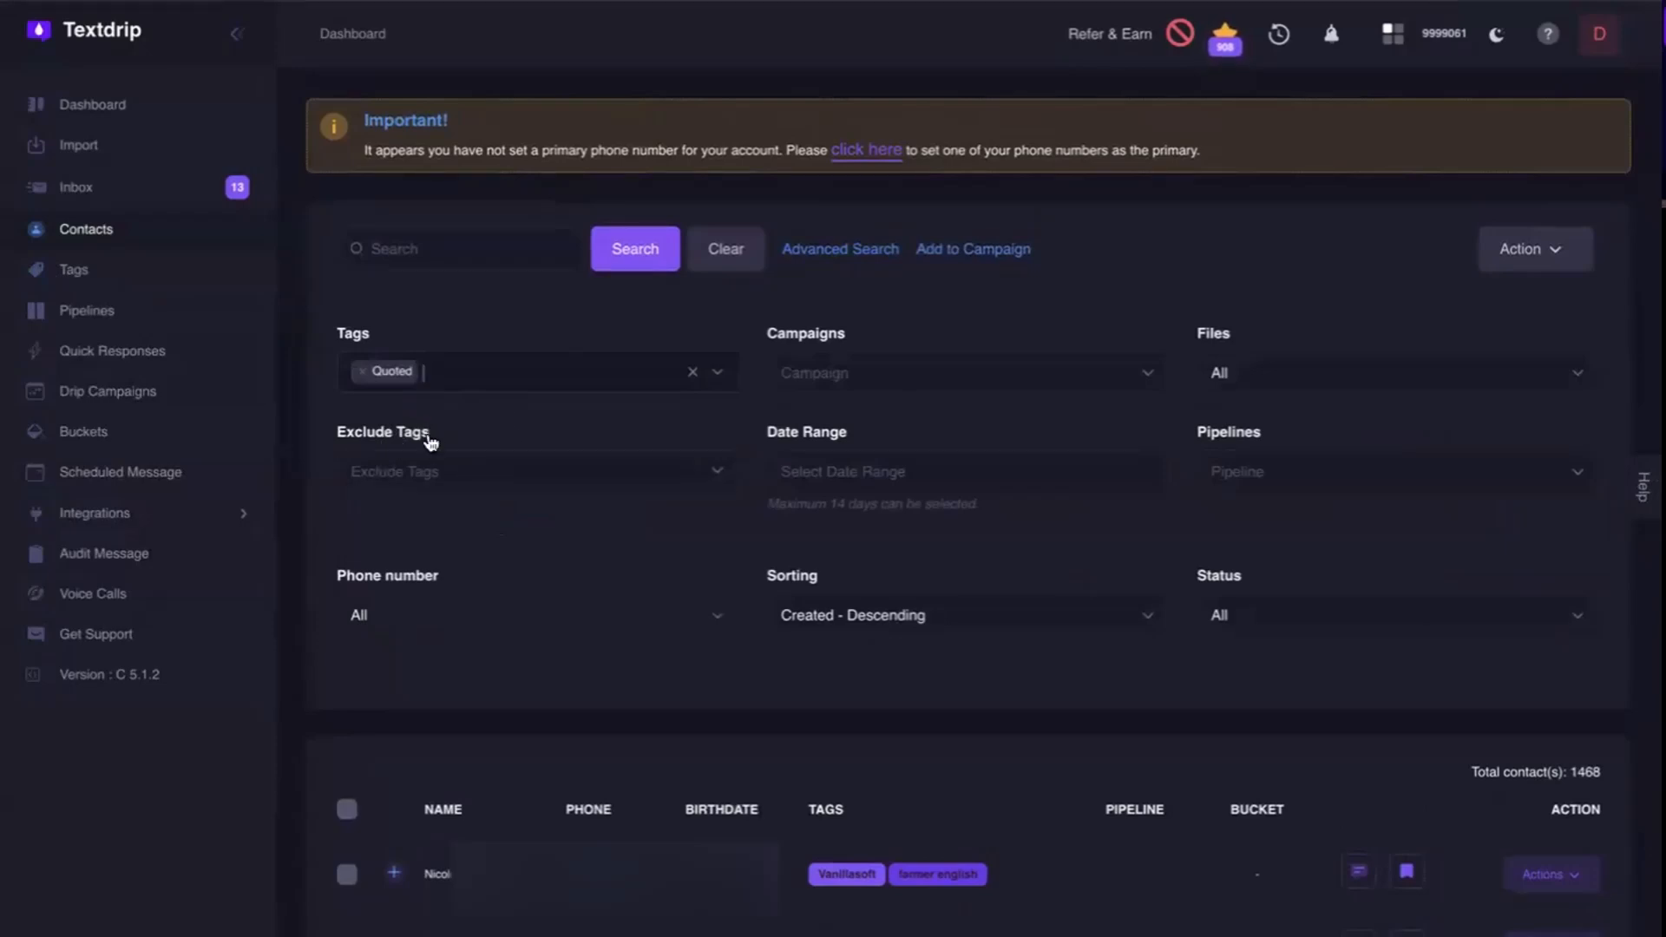
pyautogui.click(438, 471)
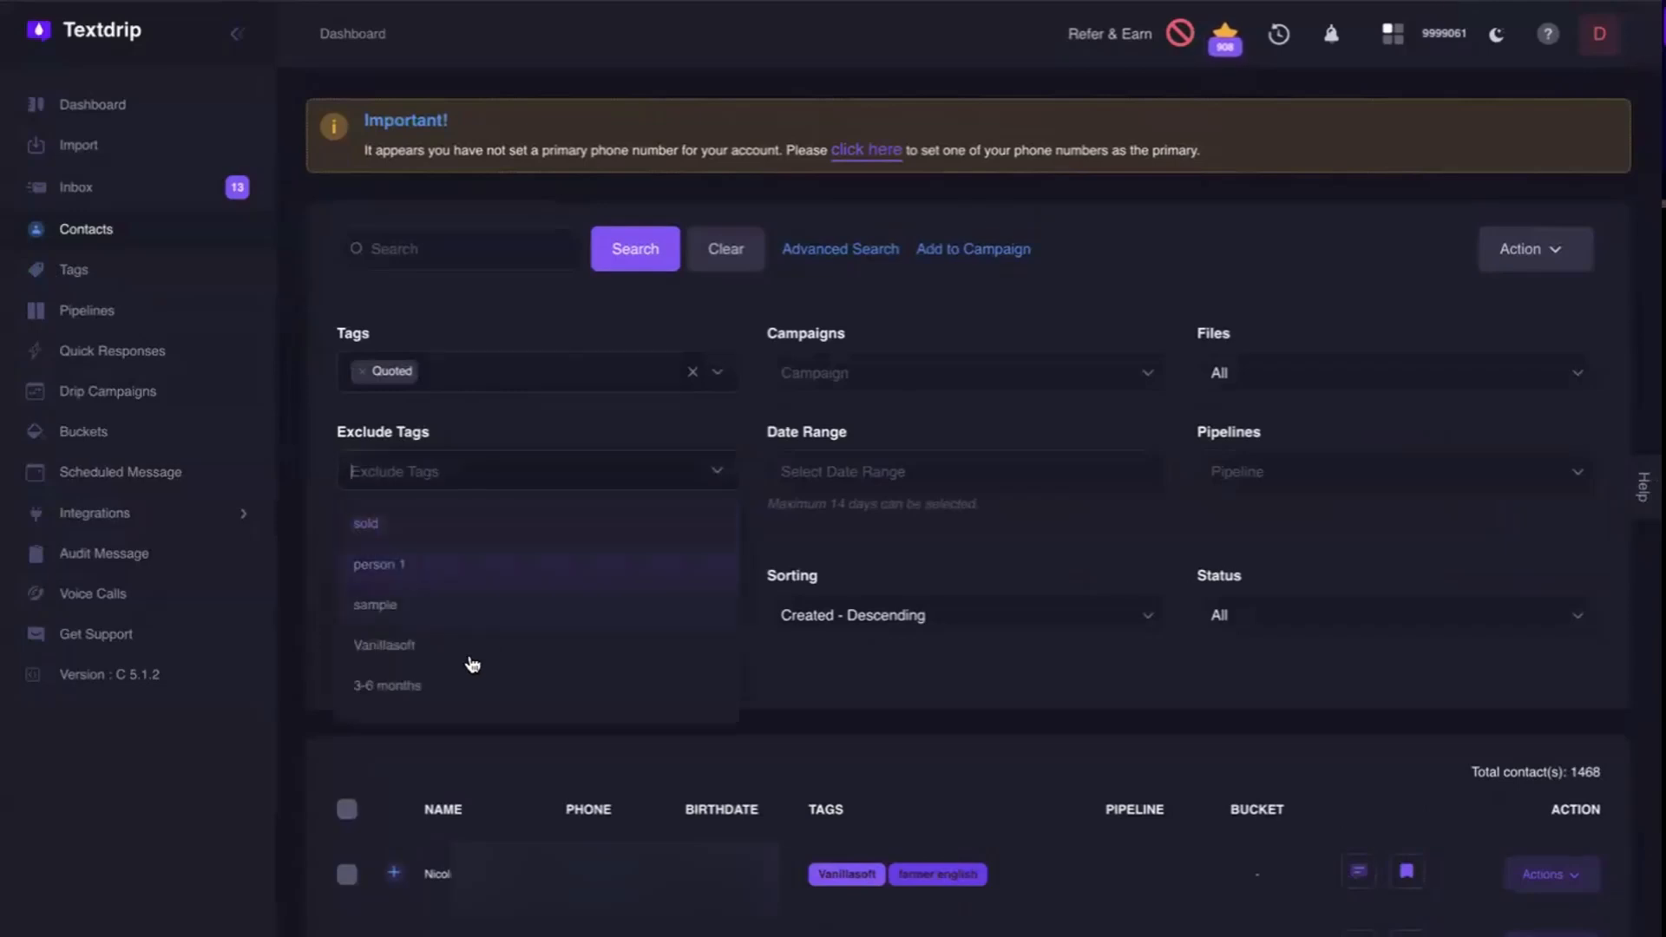
pyautogui.click(420, 686)
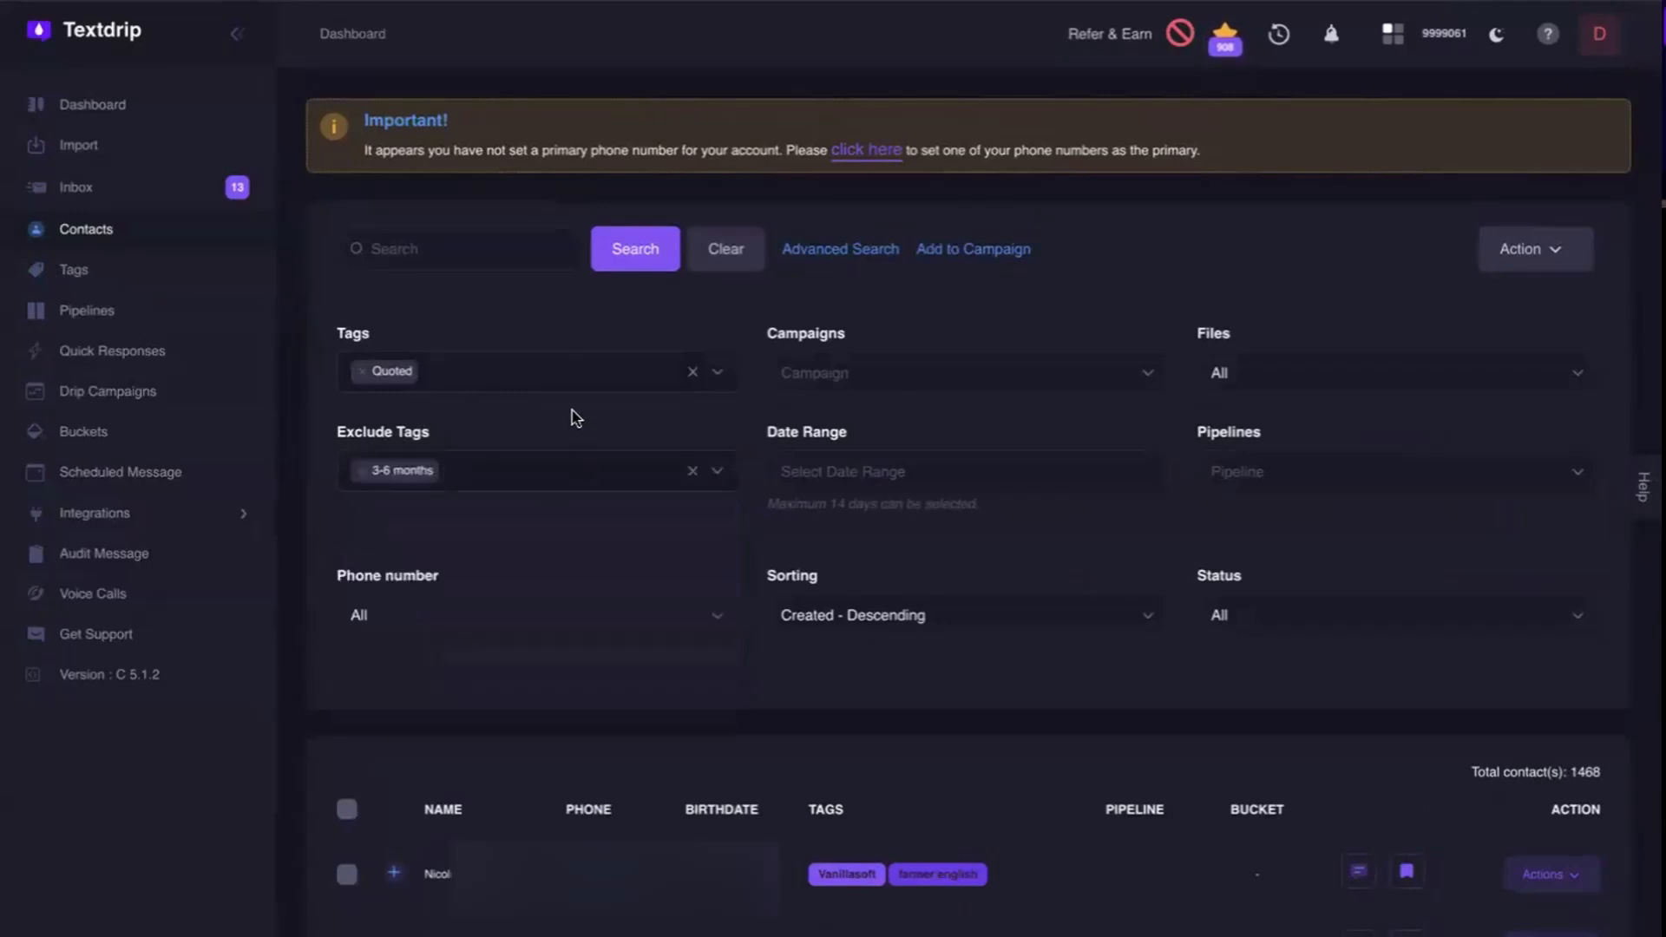
pyautogui.click(652, 249)
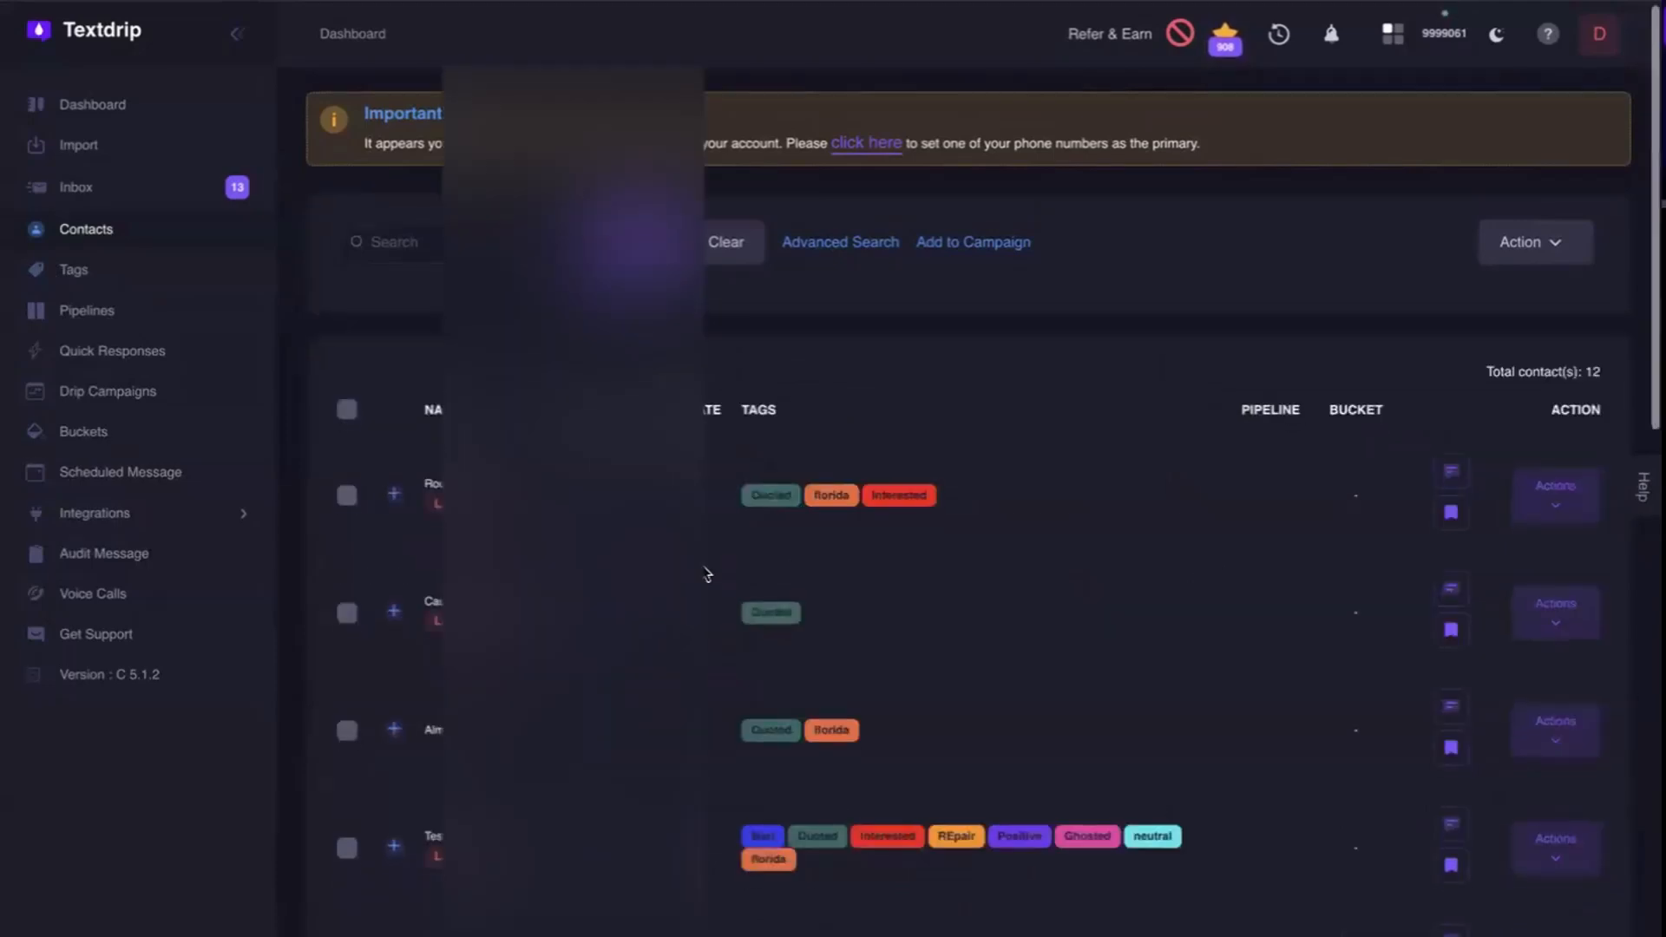
# Look through the filtered contacts, select all of them at once, and clear the selection again.
pyautogui.scroll(-10, 707, 574)
pyautogui.scroll(-2, 707, 575)
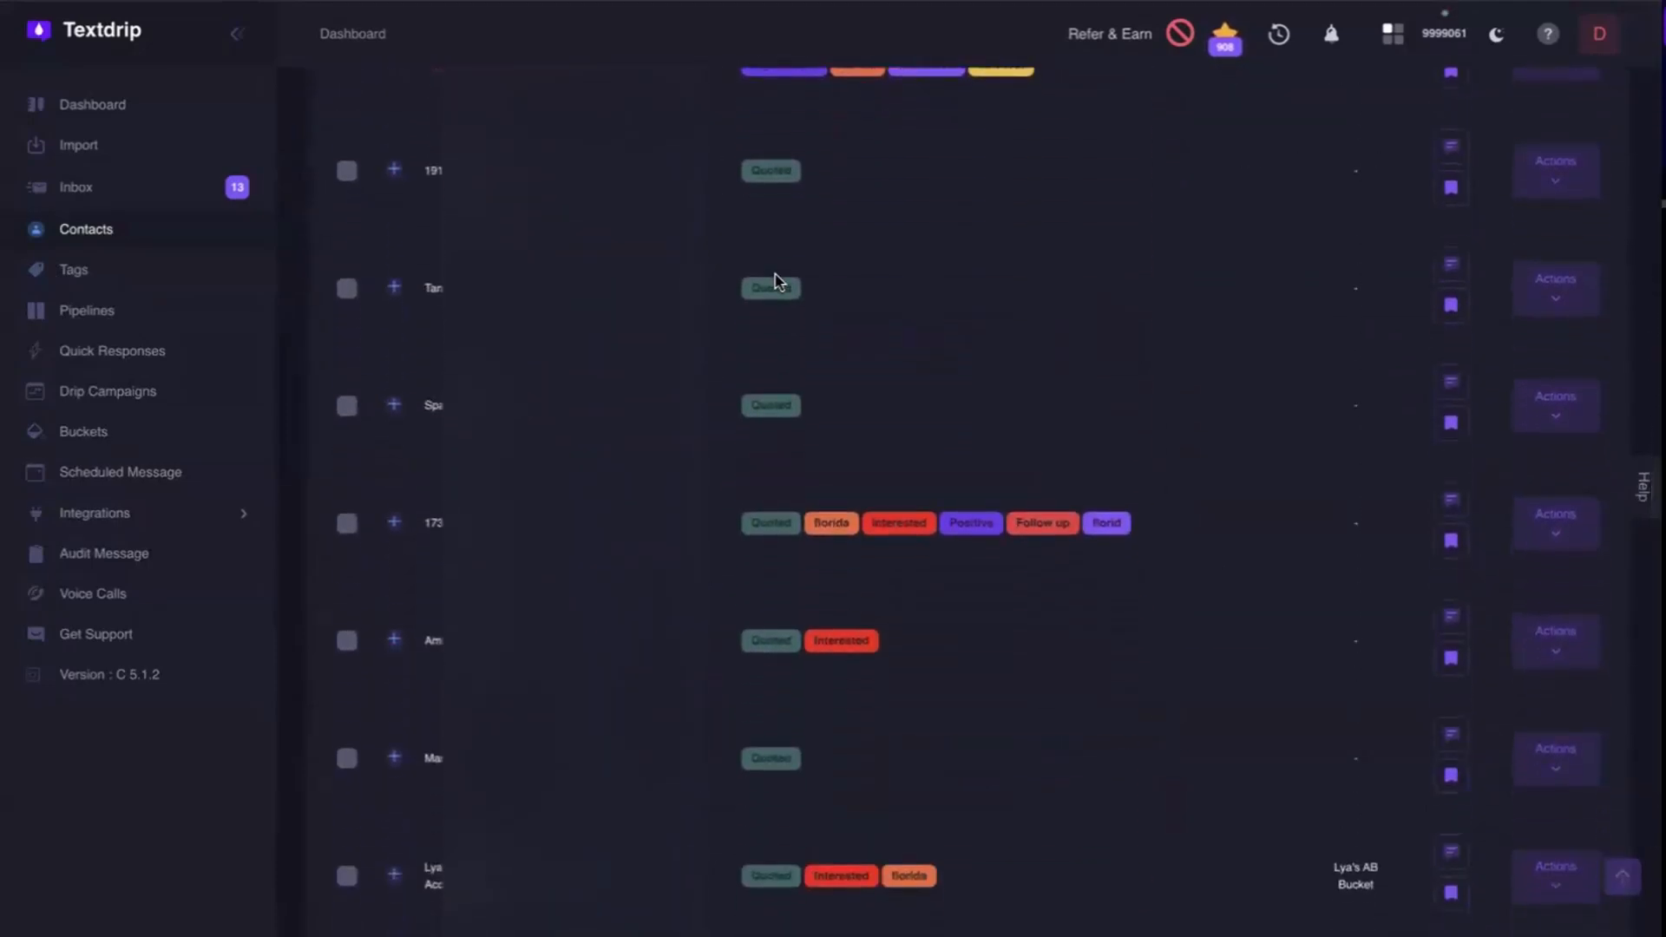
pyautogui.scroll(-3, 777, 282)
pyautogui.scroll(15, 778, 282)
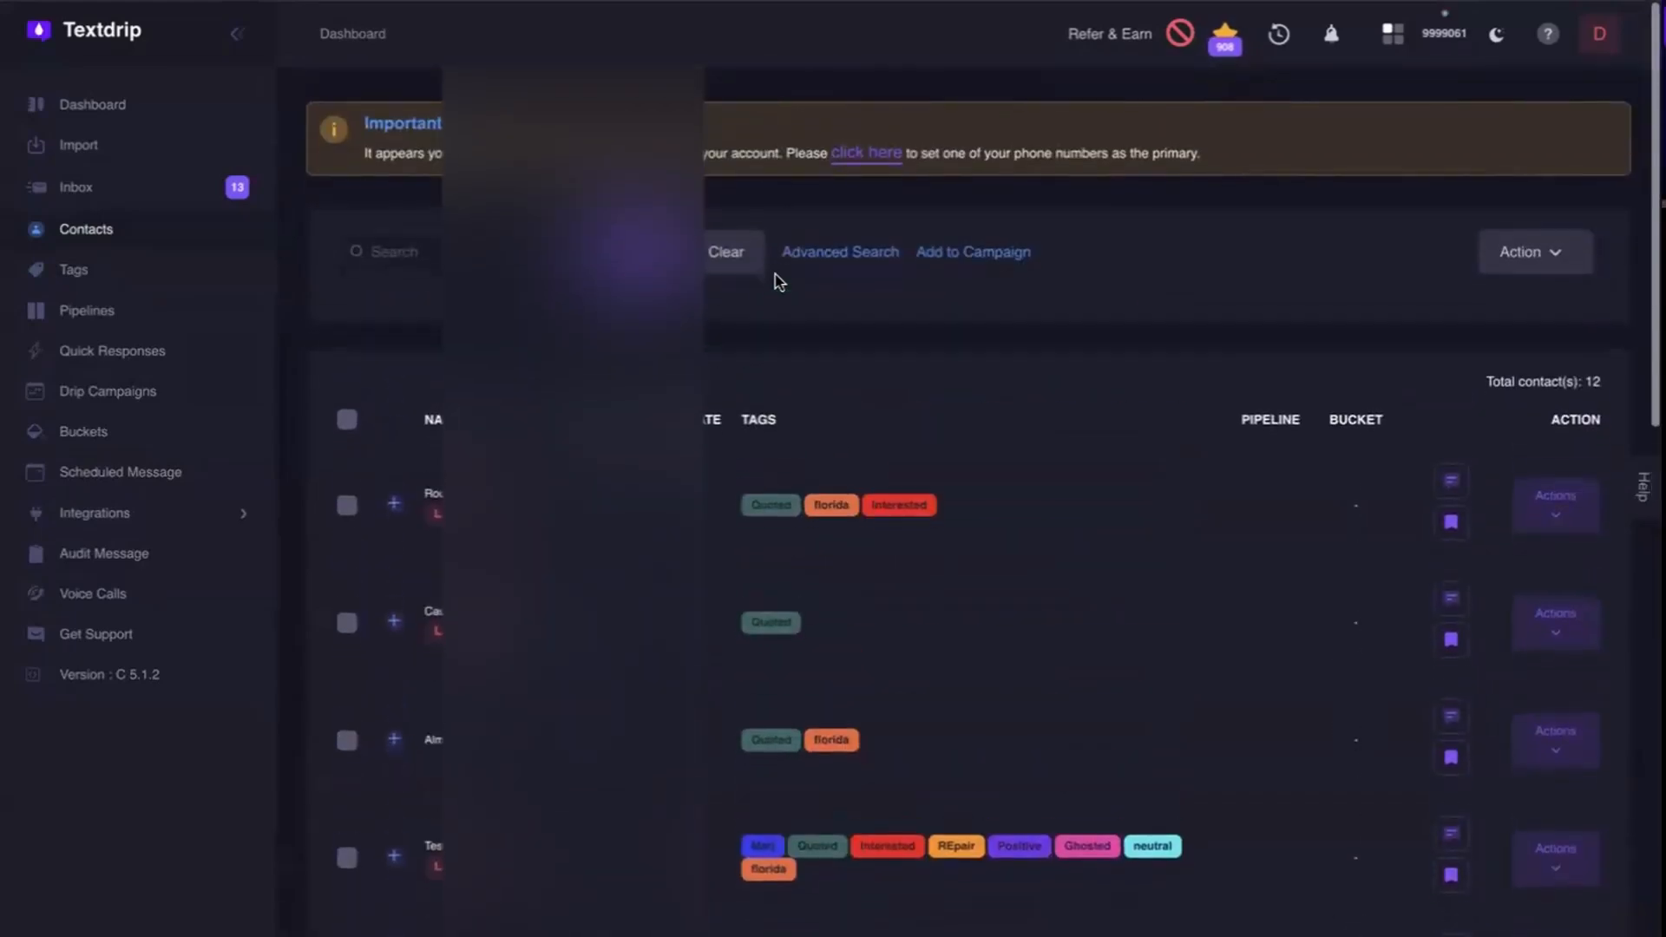
pyautogui.click(348, 418)
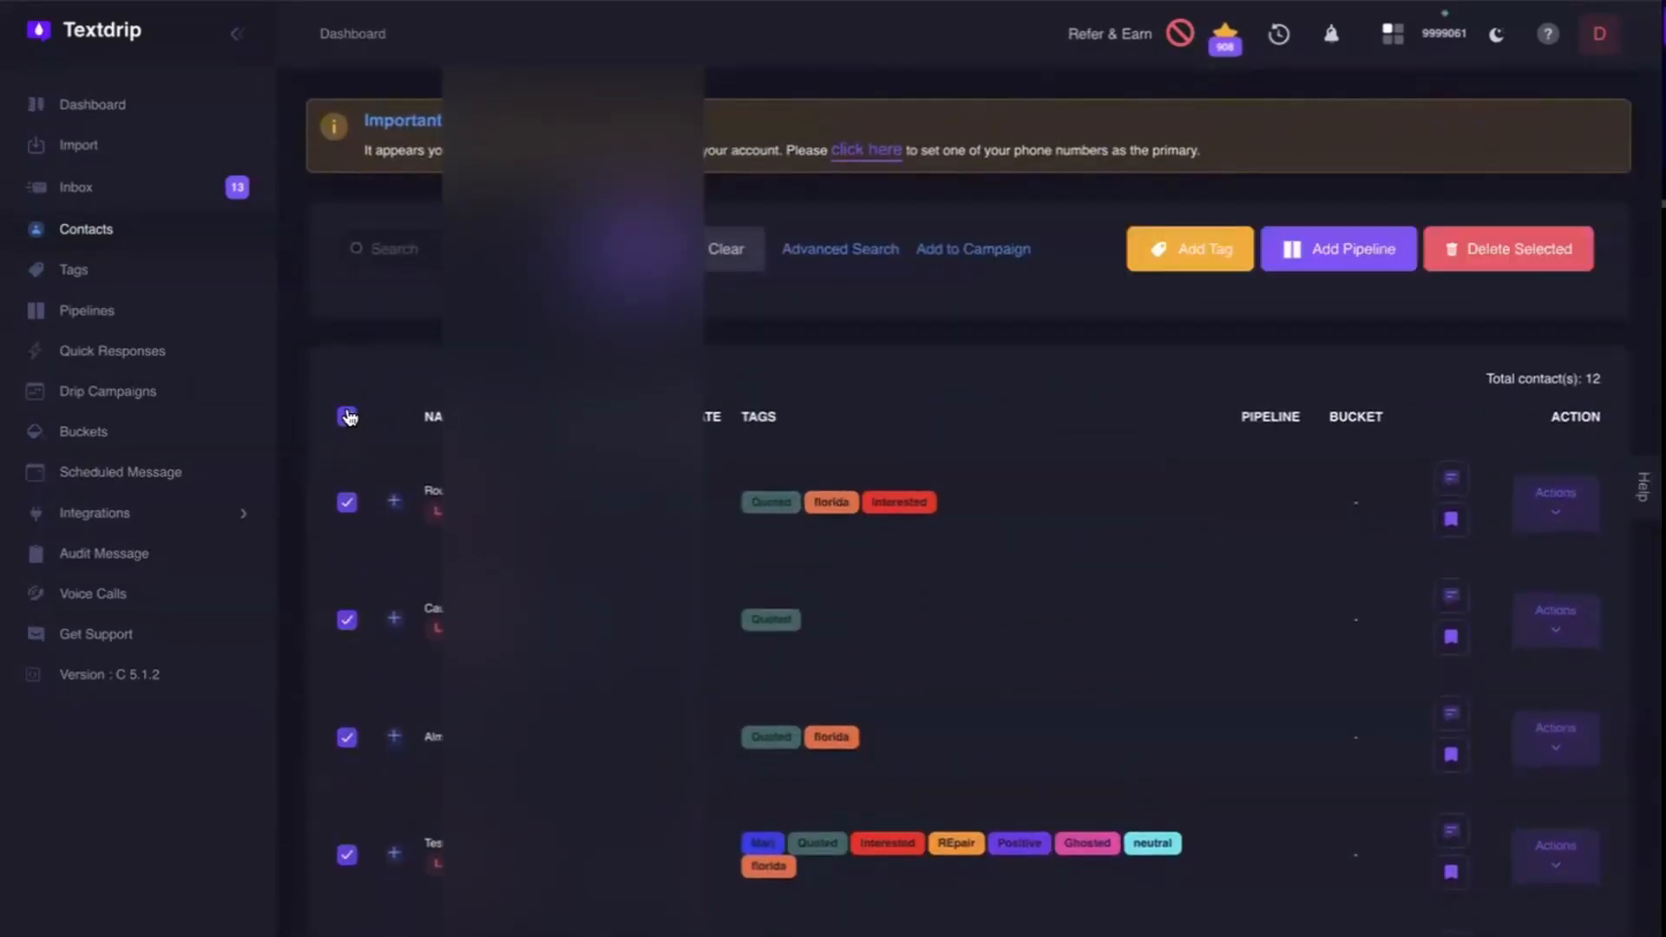
pyautogui.click(348, 417)
# Select the third filtered contact, view its Add to Campaign options, close them without assigning and deselect the contact.
pyautogui.scroll(-1, 353, 662)
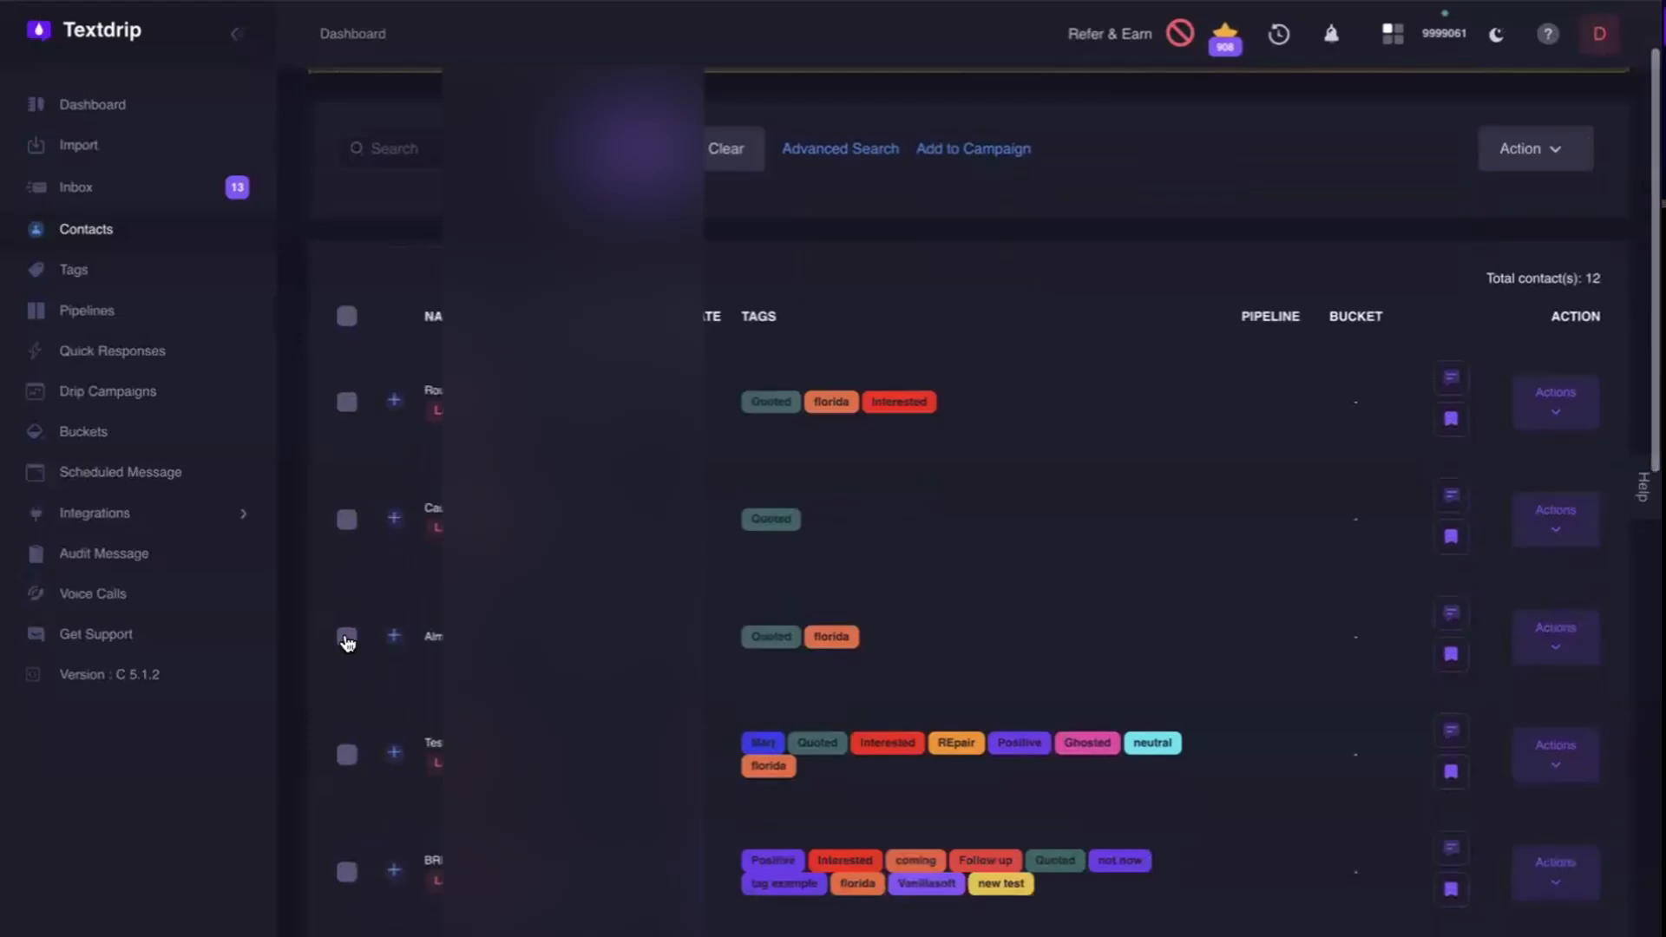
pyautogui.click(347, 640)
pyautogui.scroll(1, 346, 357)
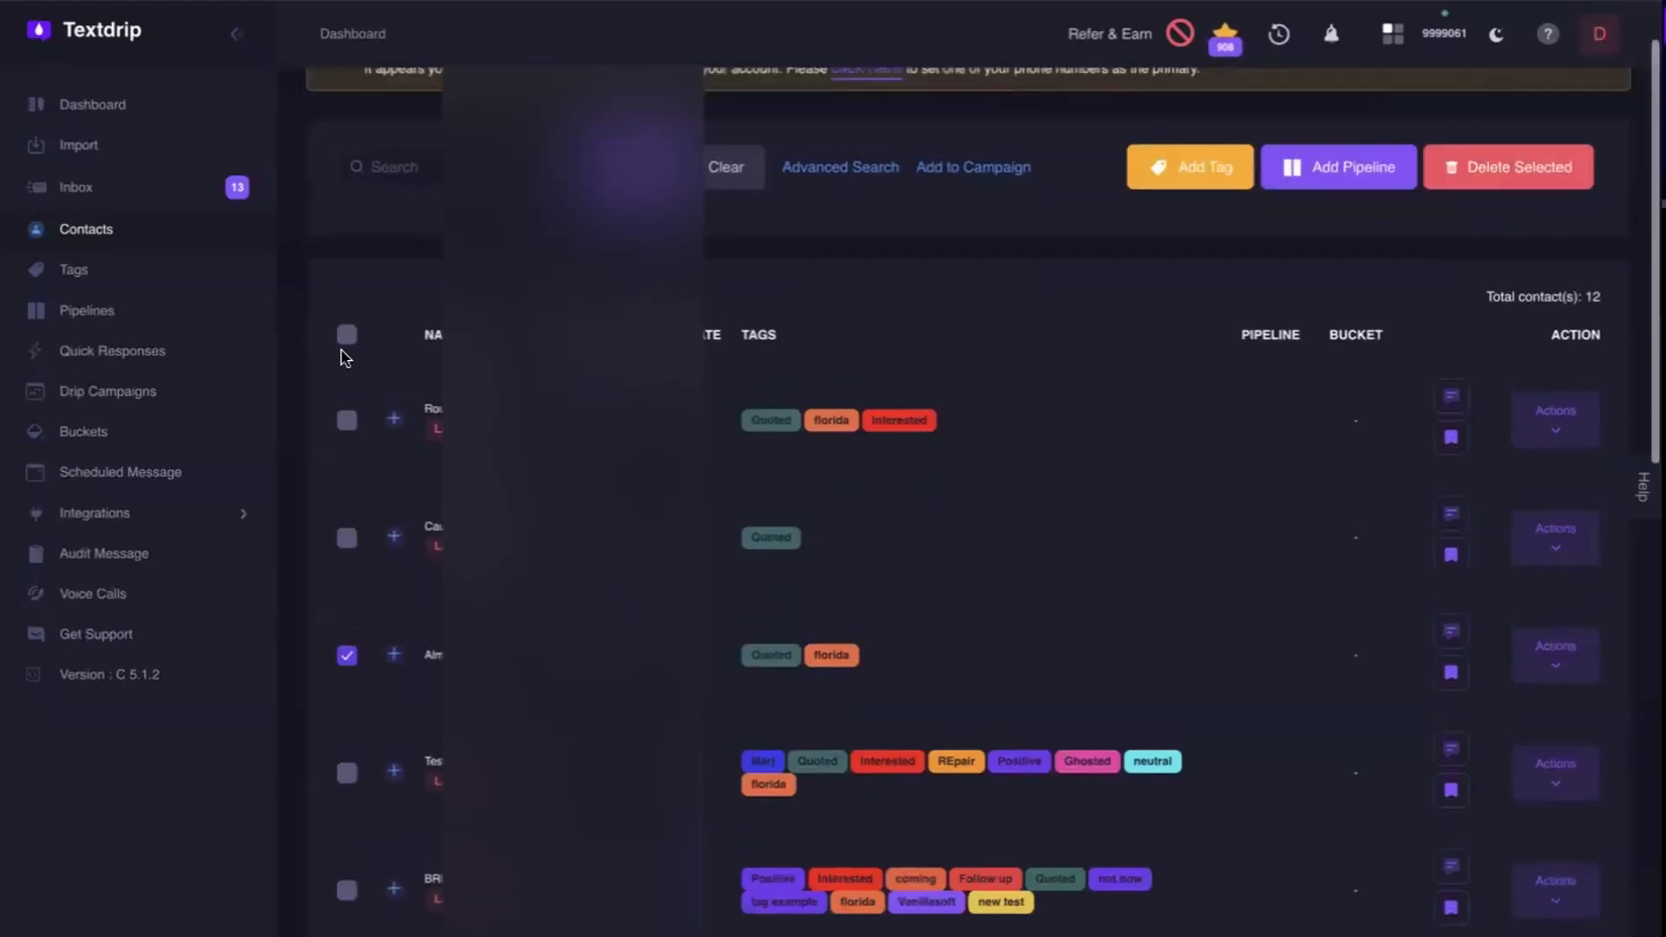
pyautogui.click(937, 168)
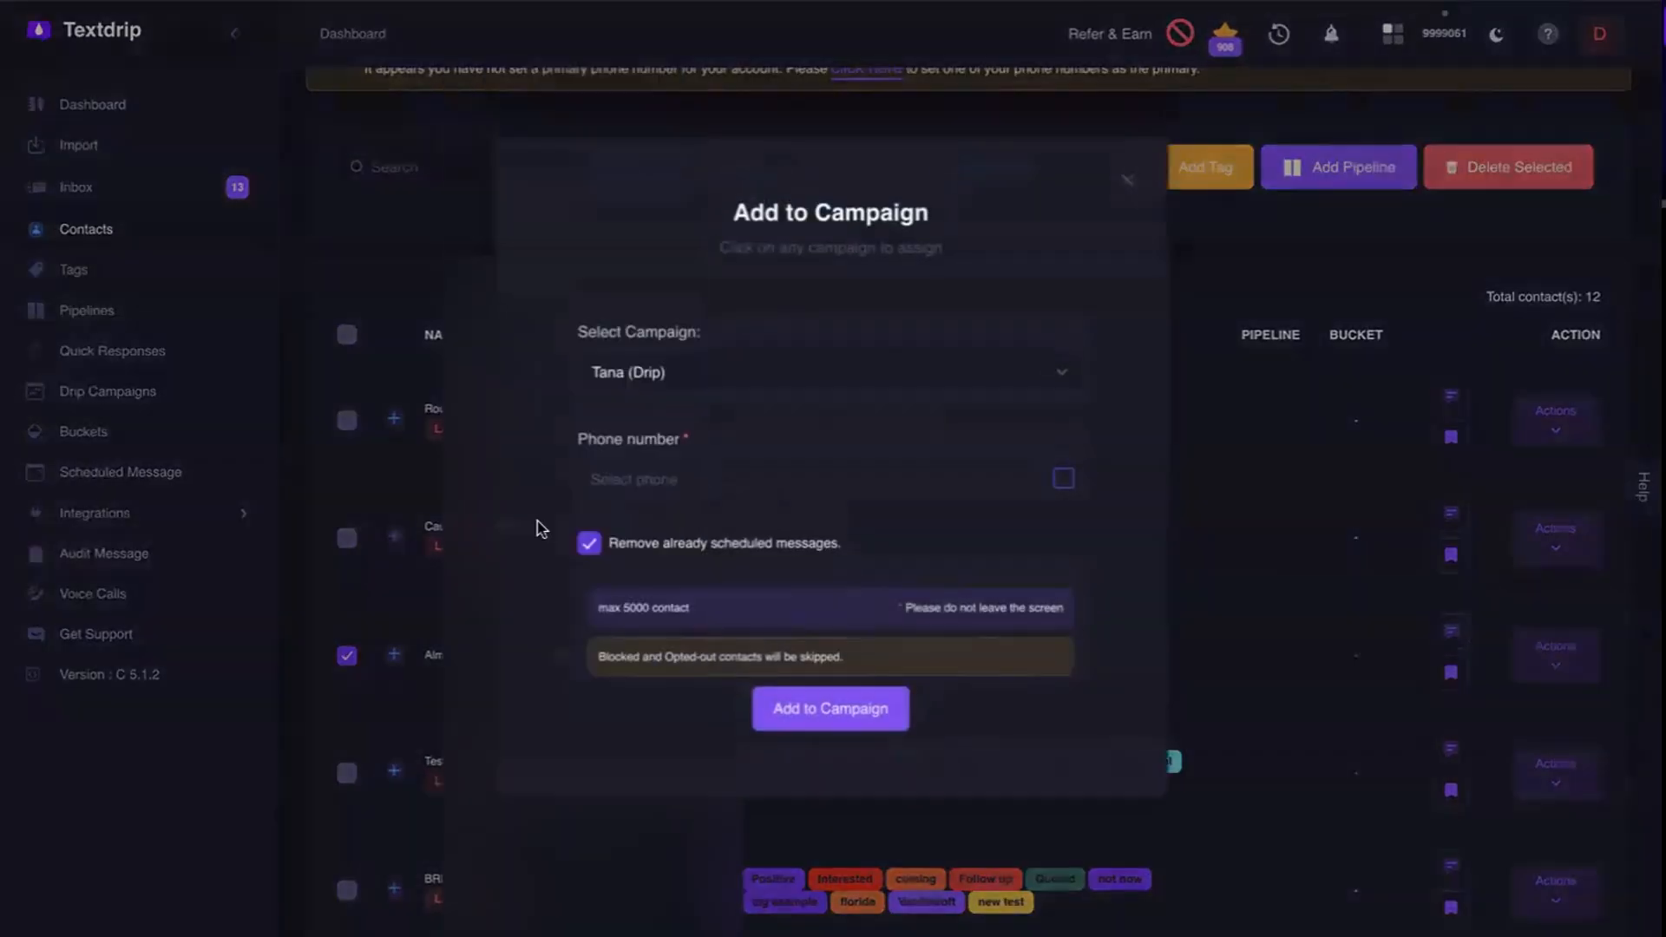
pyautogui.click(1127, 180)
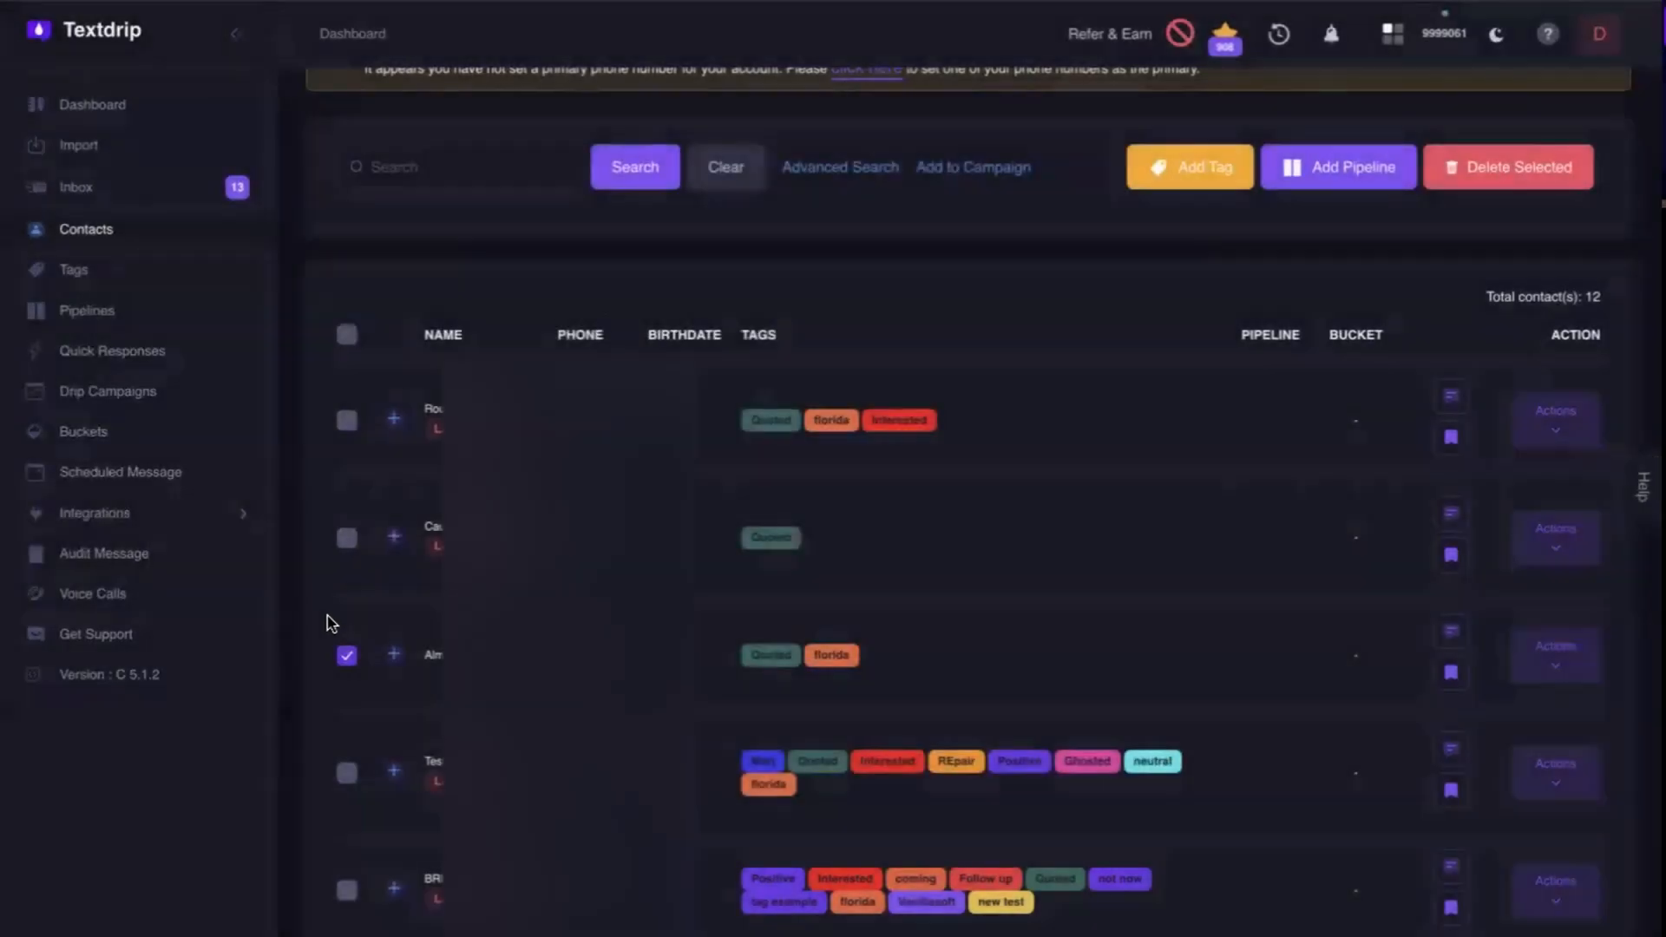
pyautogui.click(347, 657)
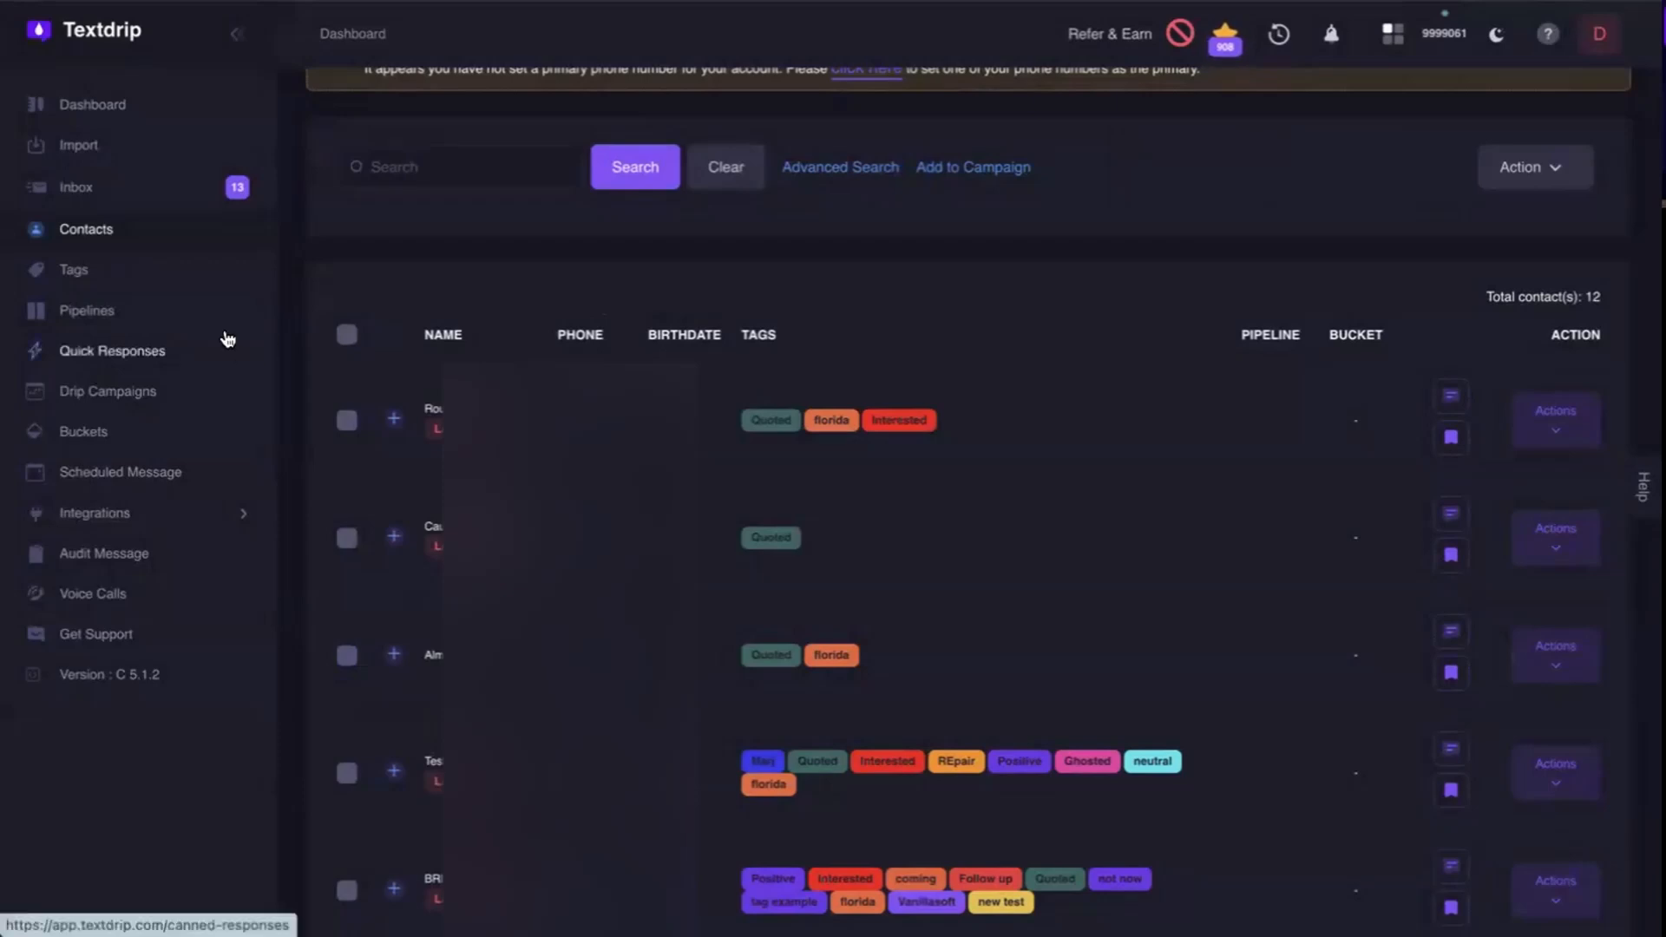
# Find the Ghosted drip campaign by searching for "gho" and add the Ghosted tag to its campaign tags.
pyautogui.click(122, 400)
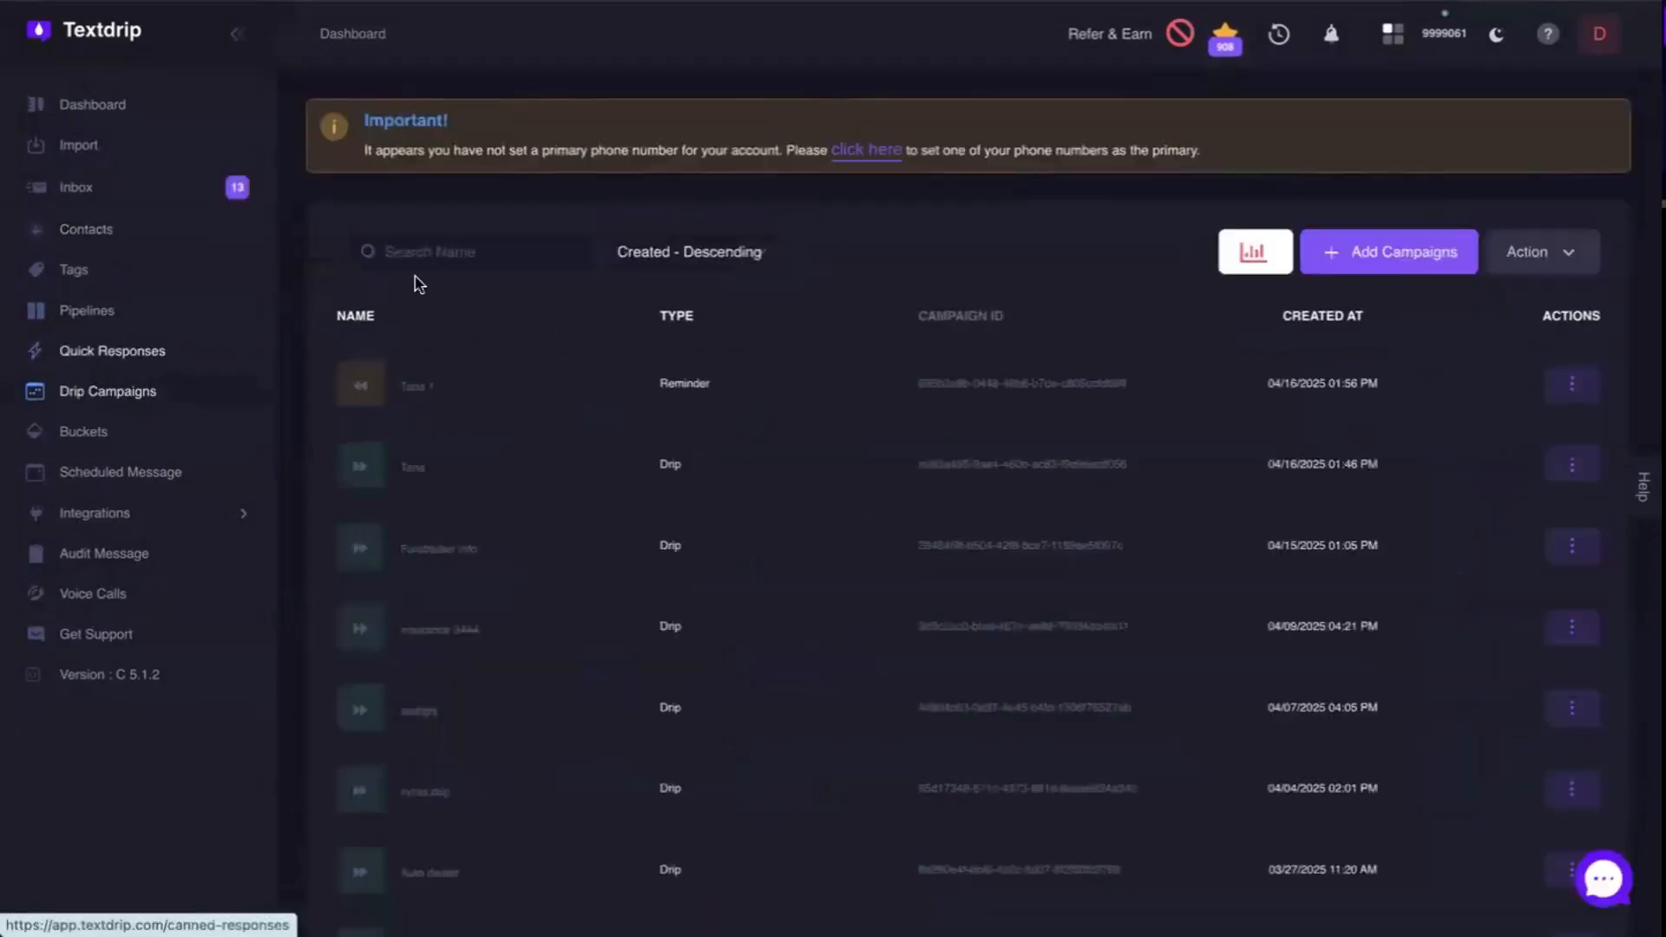
pyautogui.write('gho')
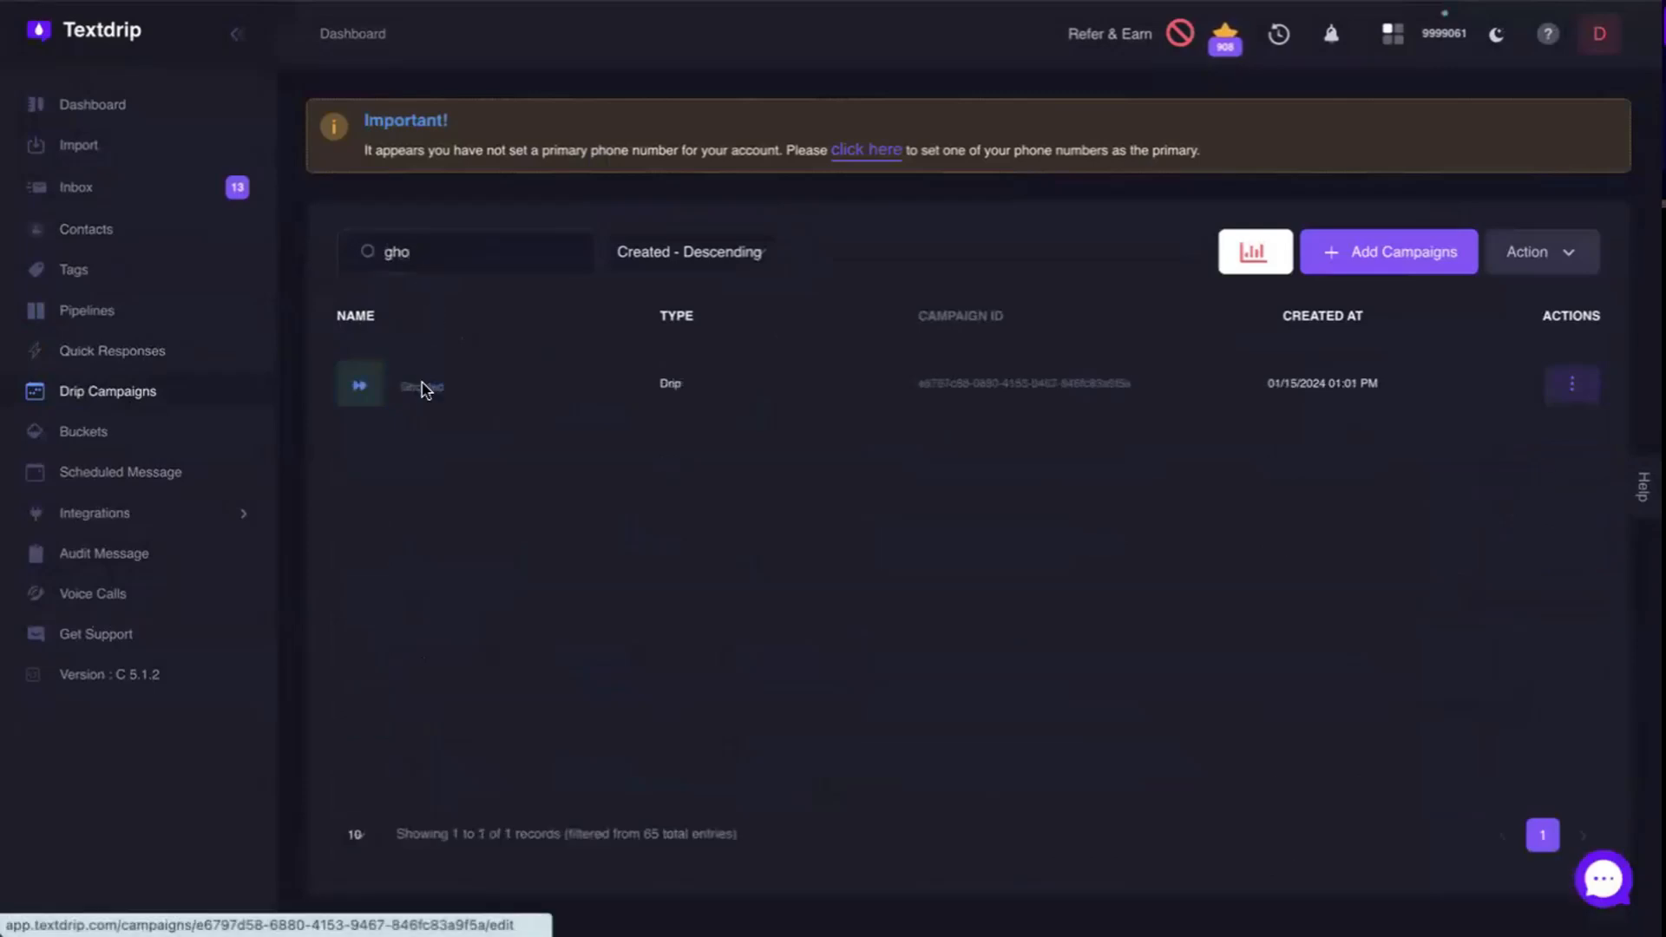
pyautogui.click(424, 387)
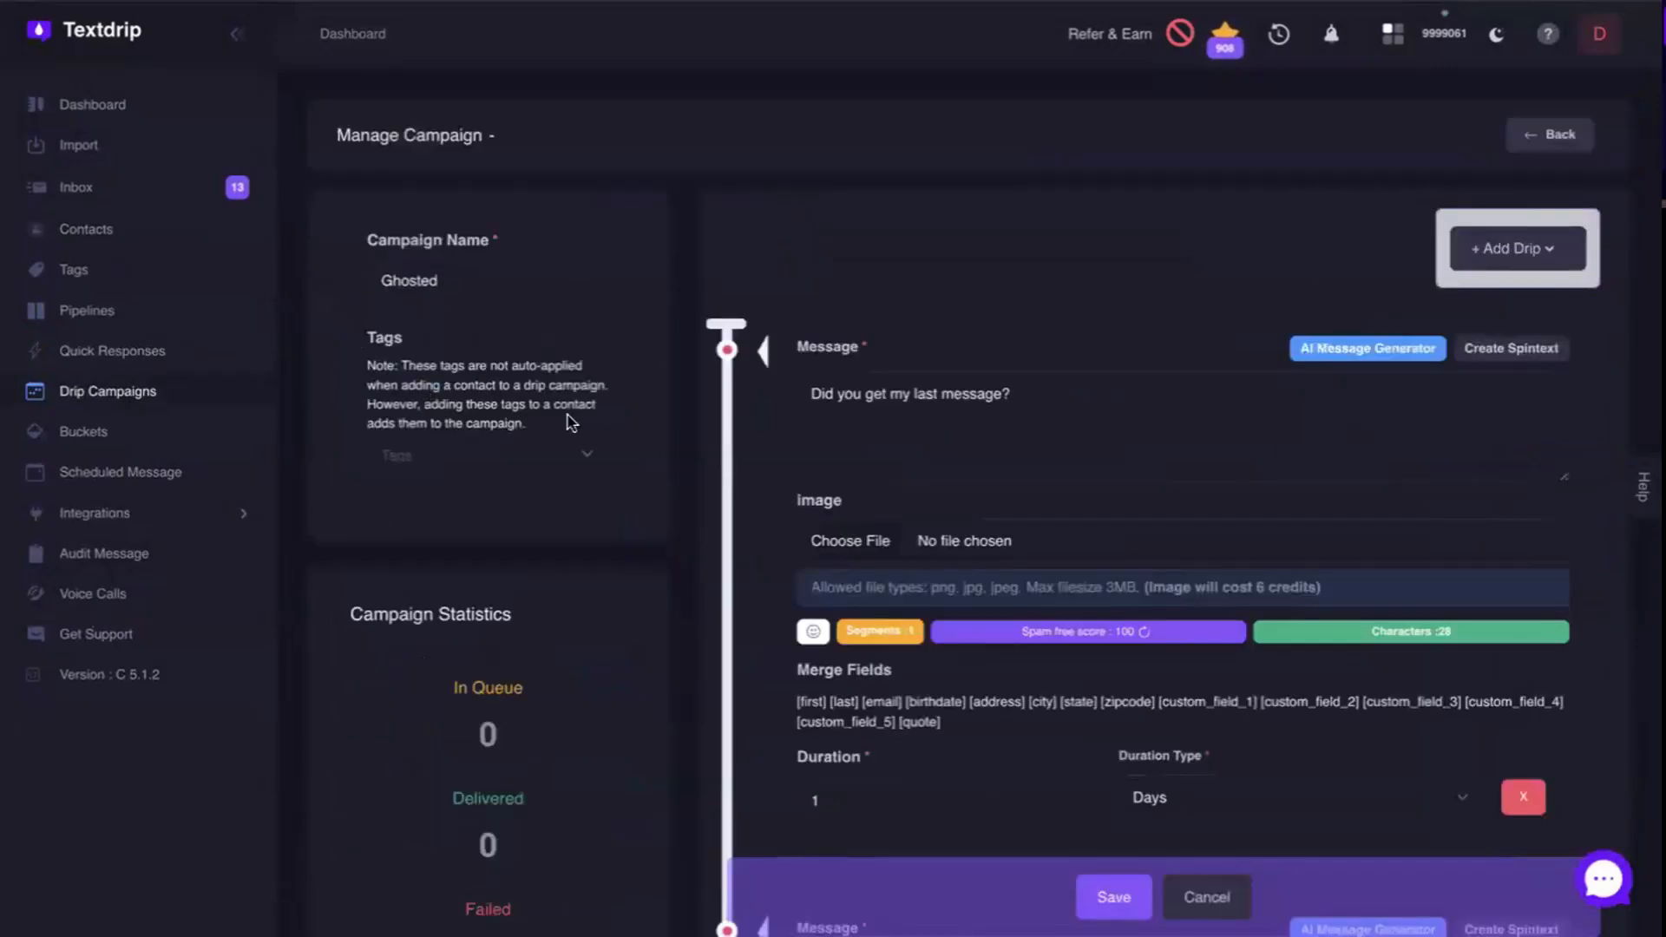
pyautogui.click(577, 449)
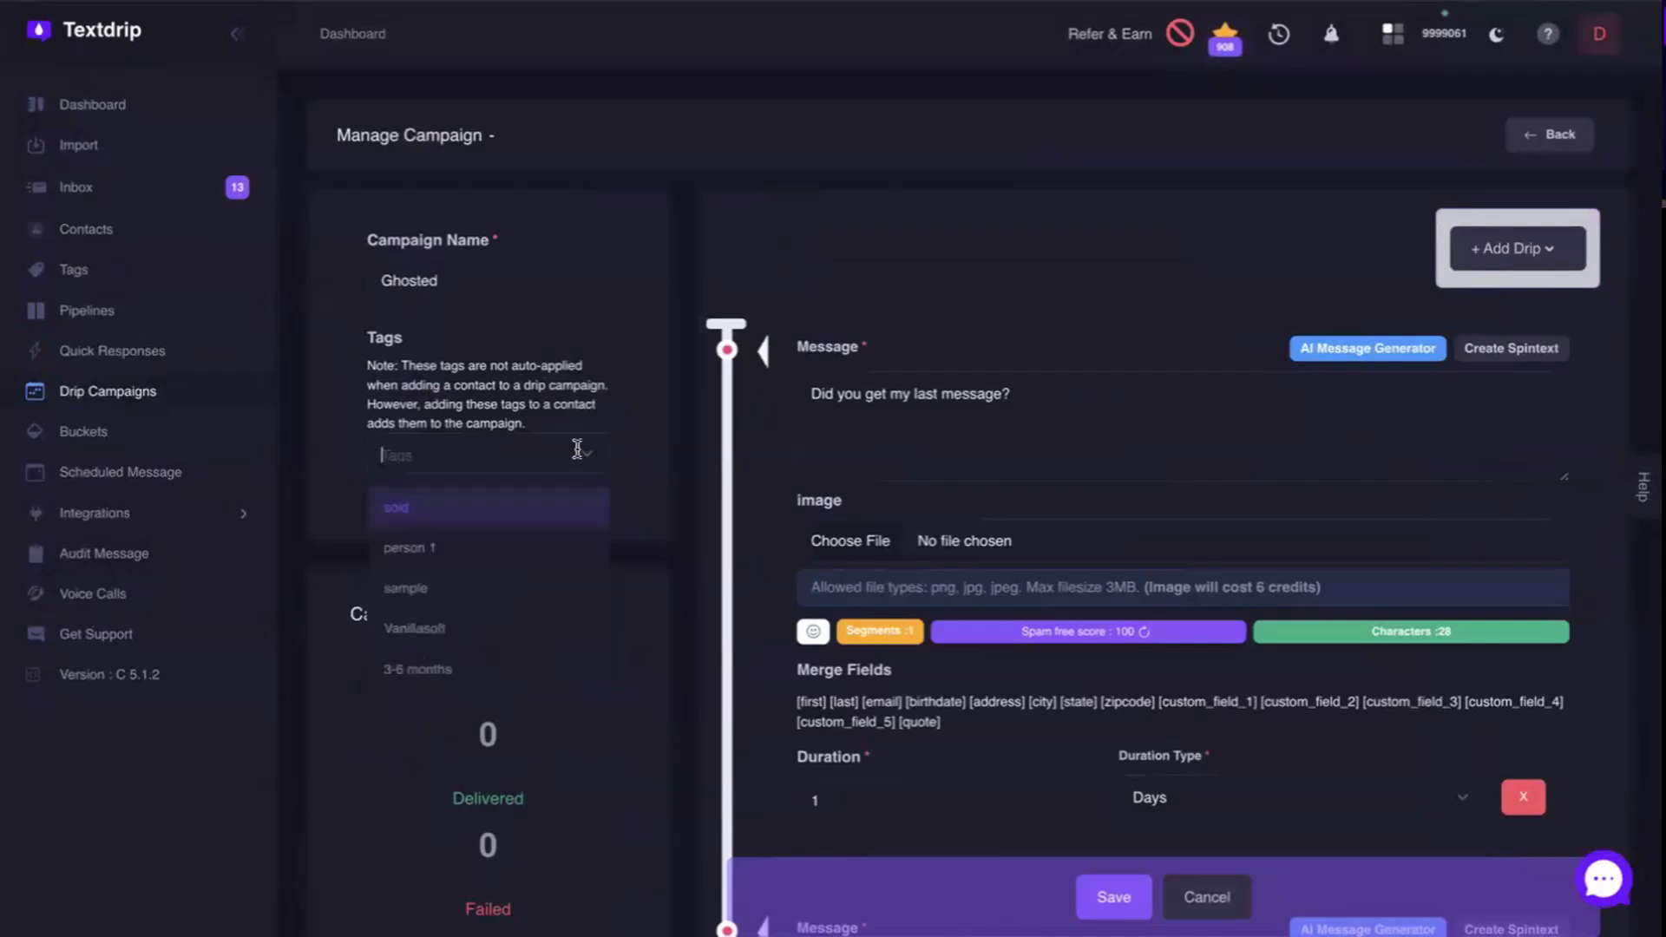
pyautogui.write('Ghosted')
pyautogui.click(428, 512)
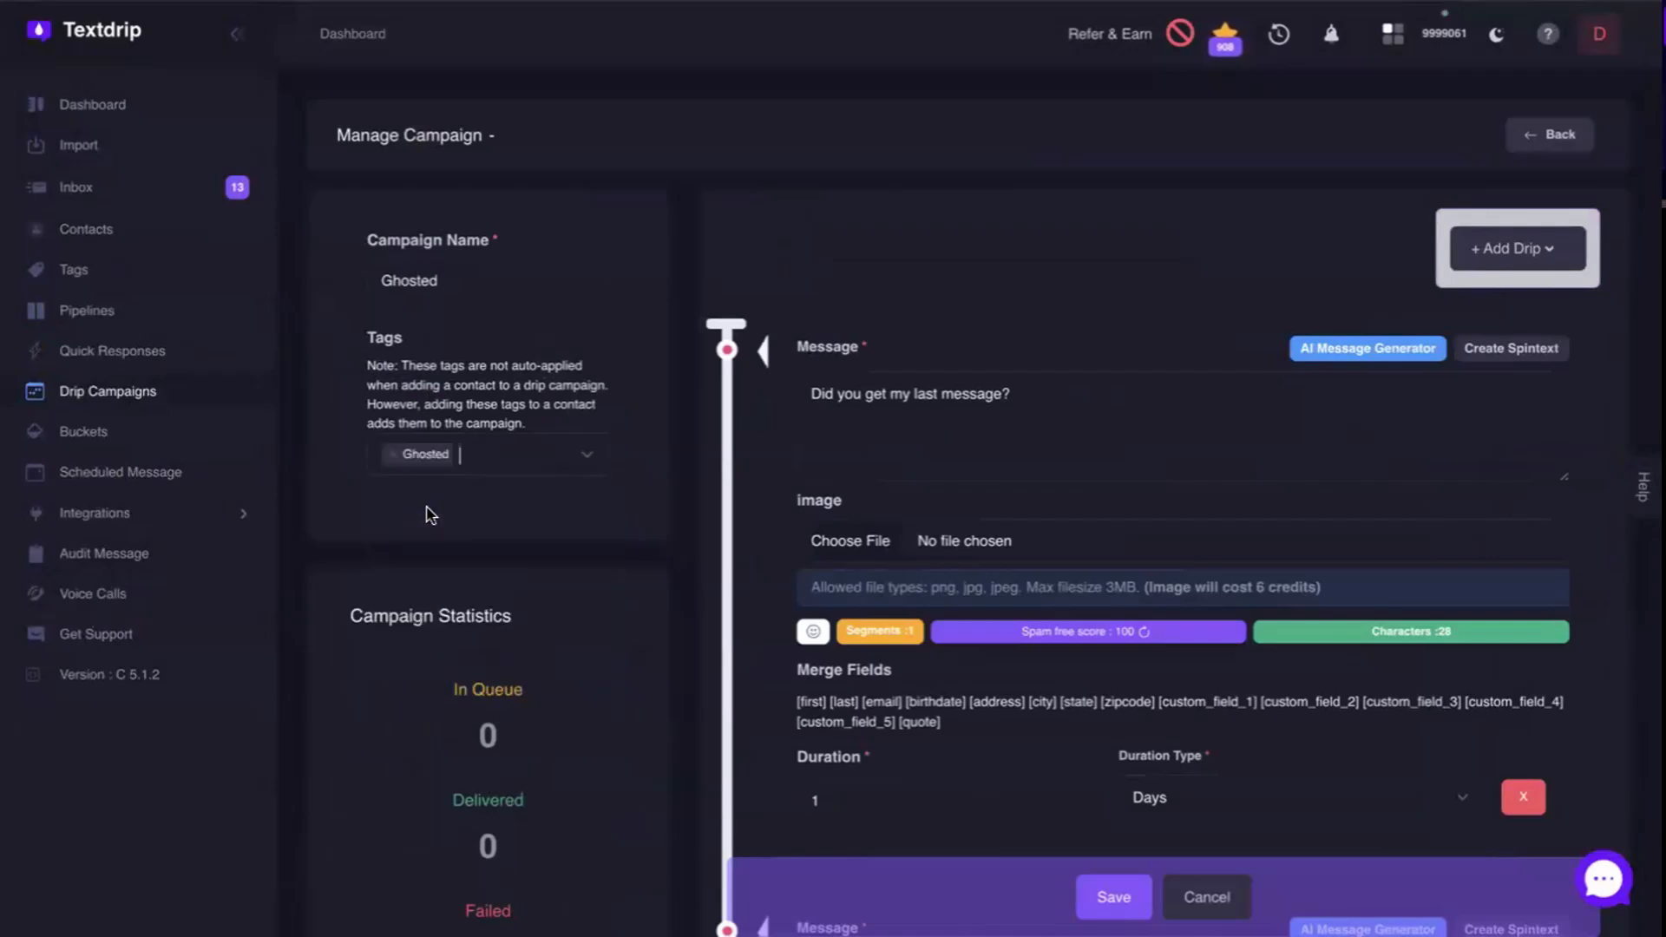
# Save the Ghosted drip campaign with its linked tag.
pyautogui.click(1131, 897)
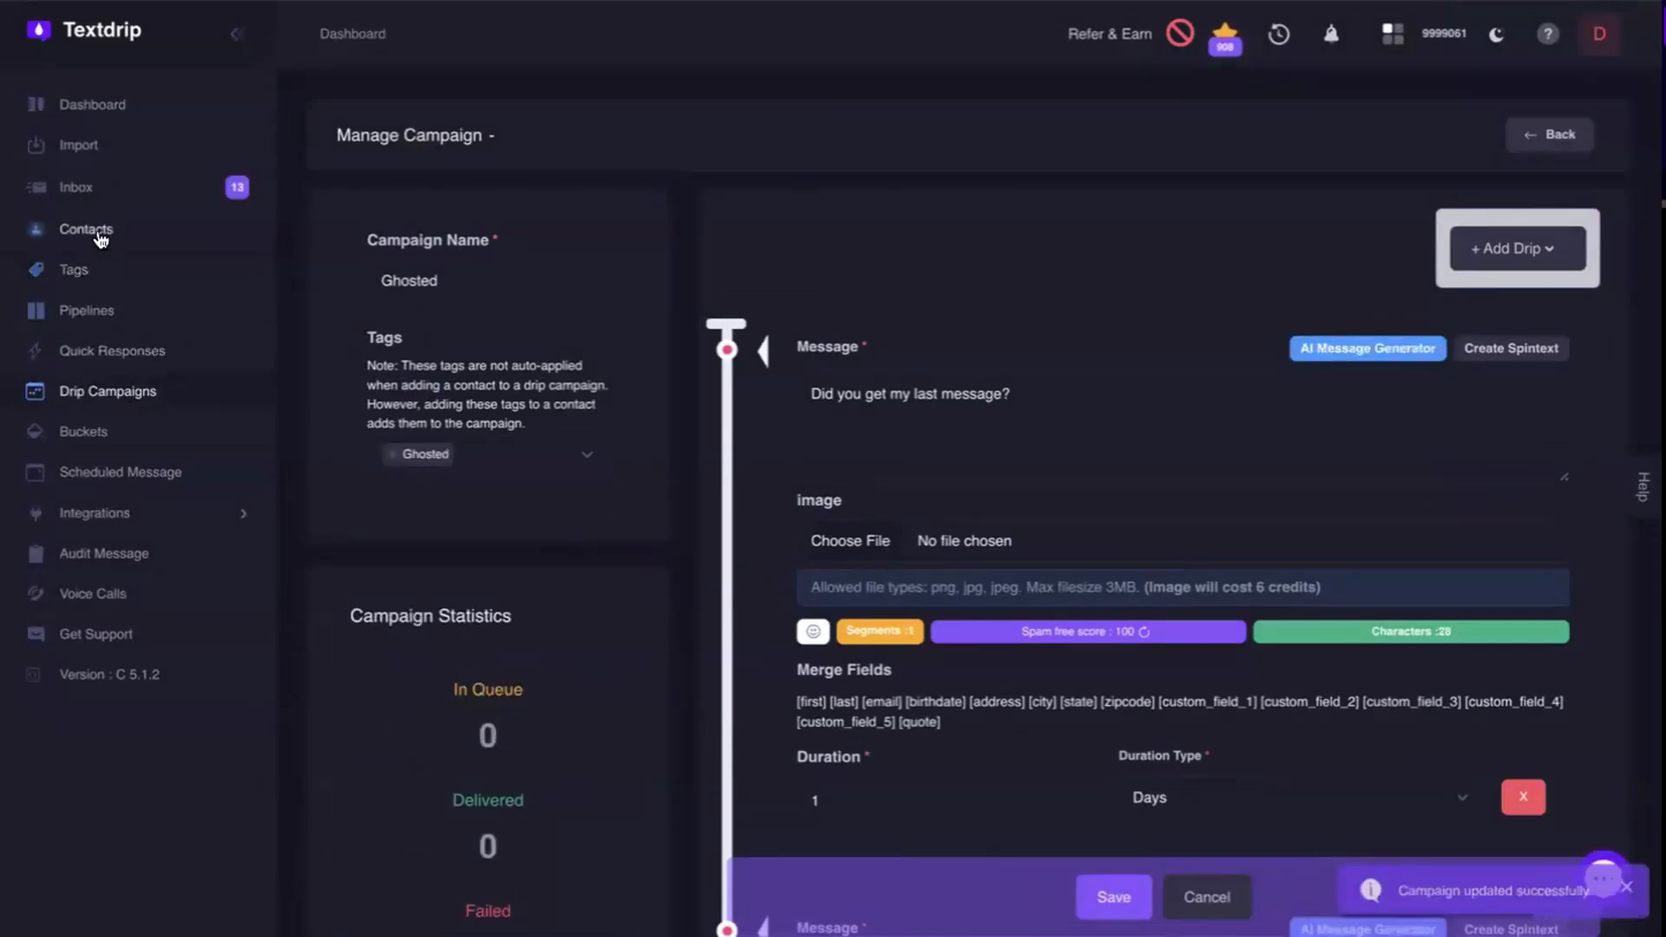
# Try adding the Ghosted tag to the first two contacts, decline adding them to its drip campaign and close the tag dialog.
pyautogui.click(101, 236)
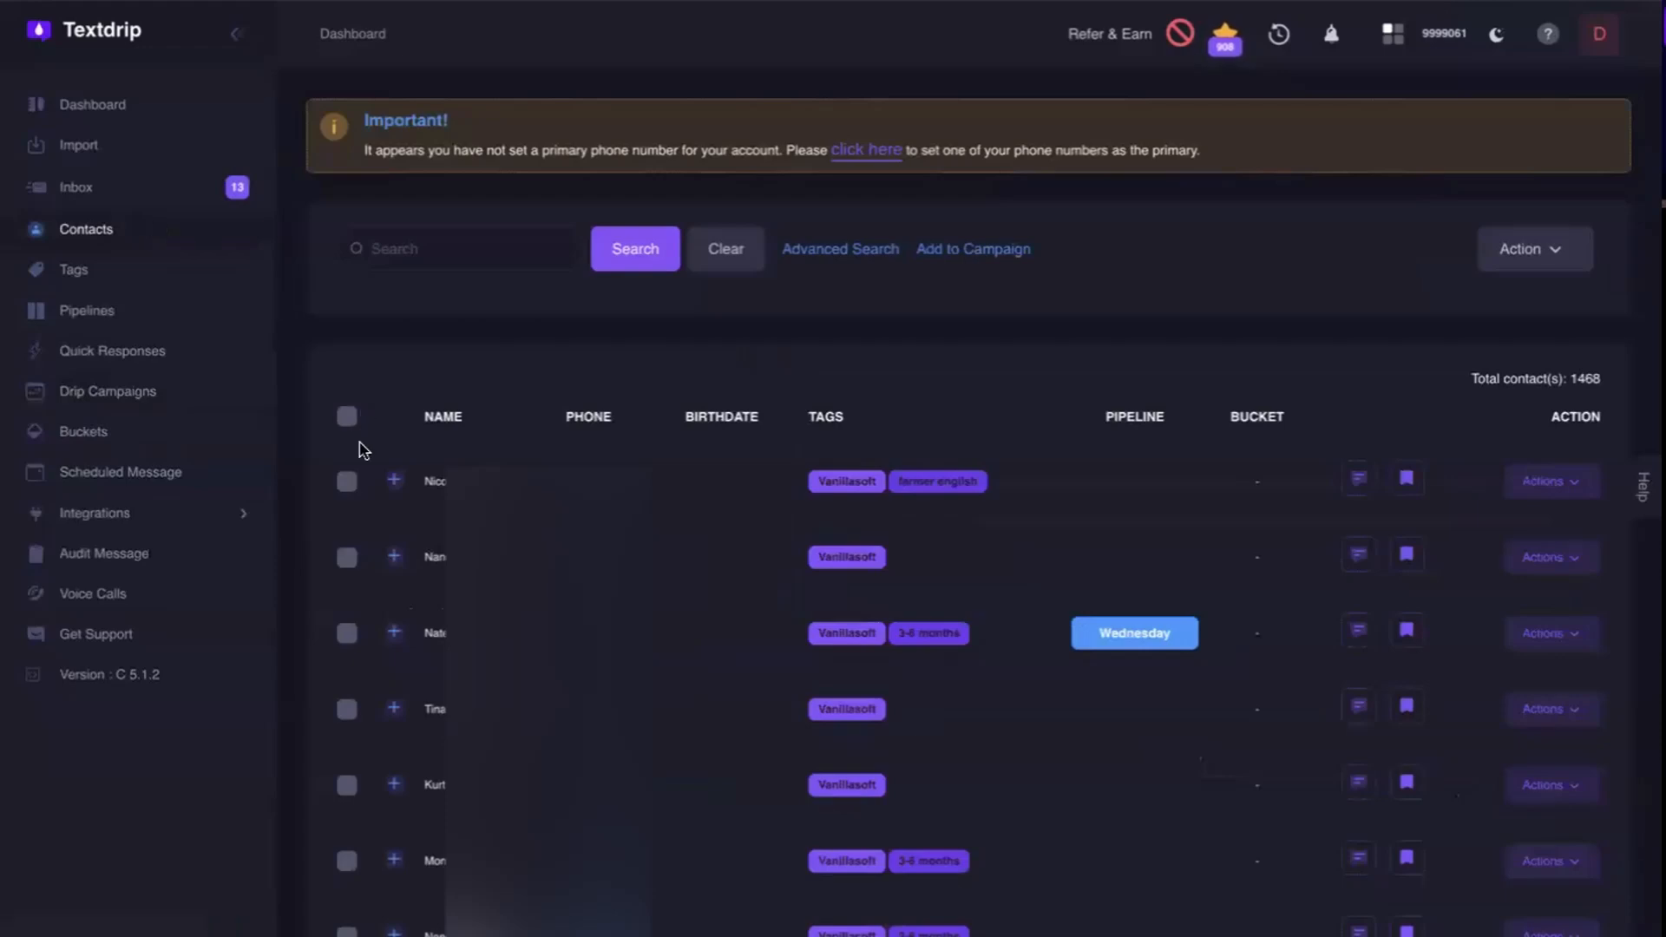
pyautogui.click(347, 483)
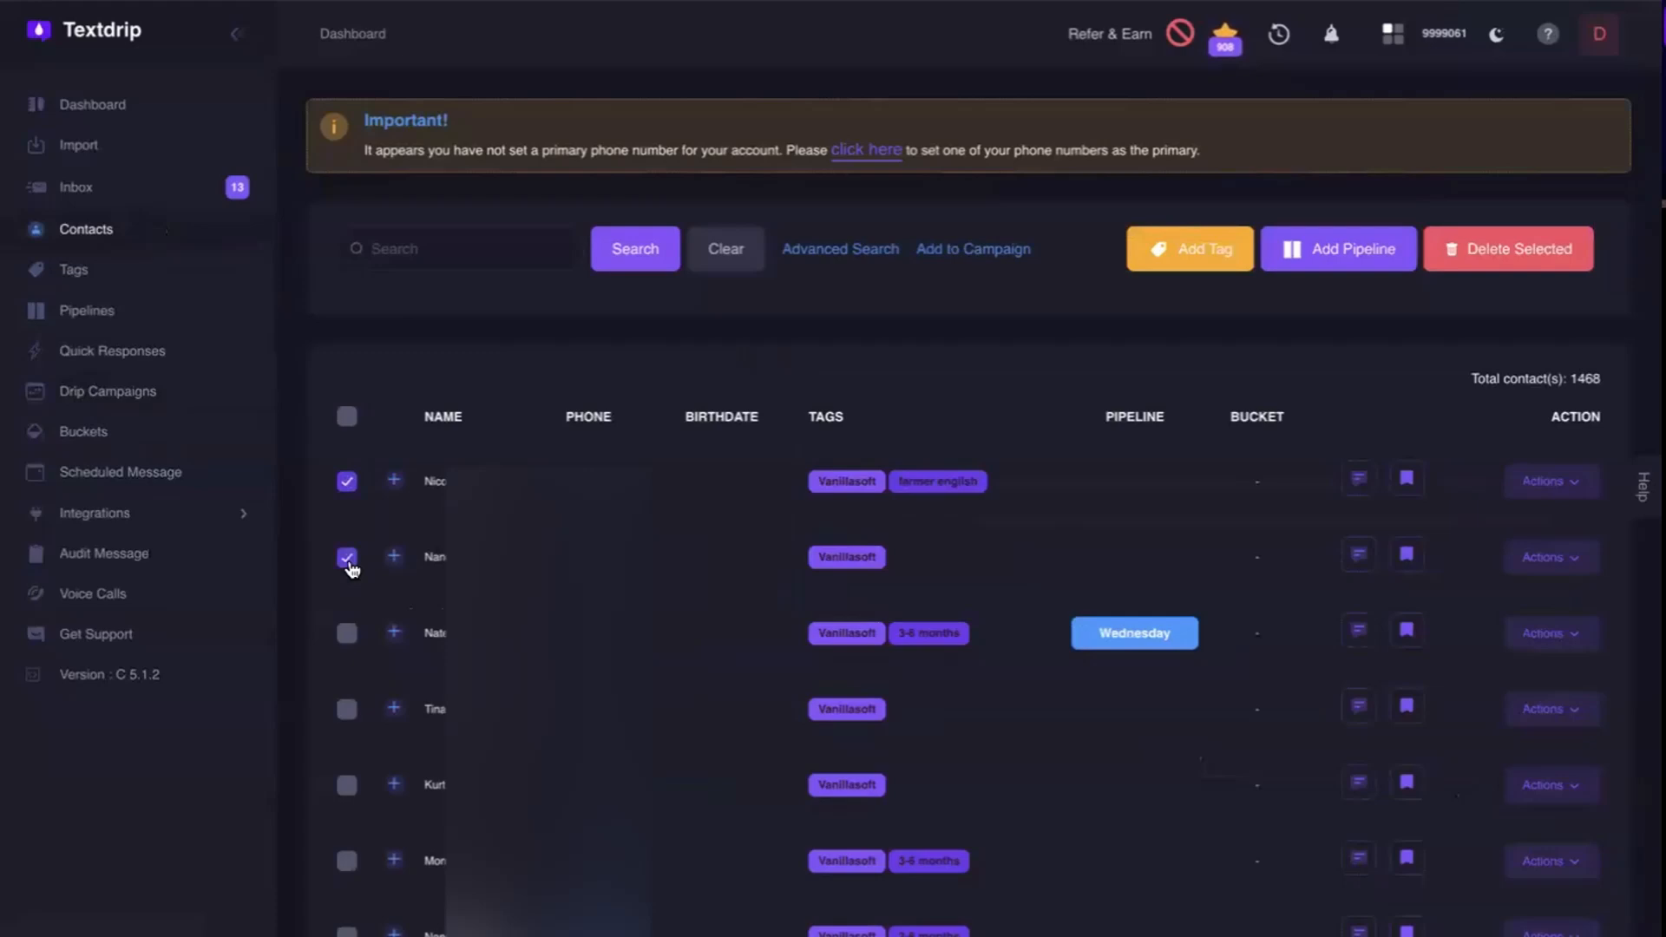
pyautogui.click(1169, 252)
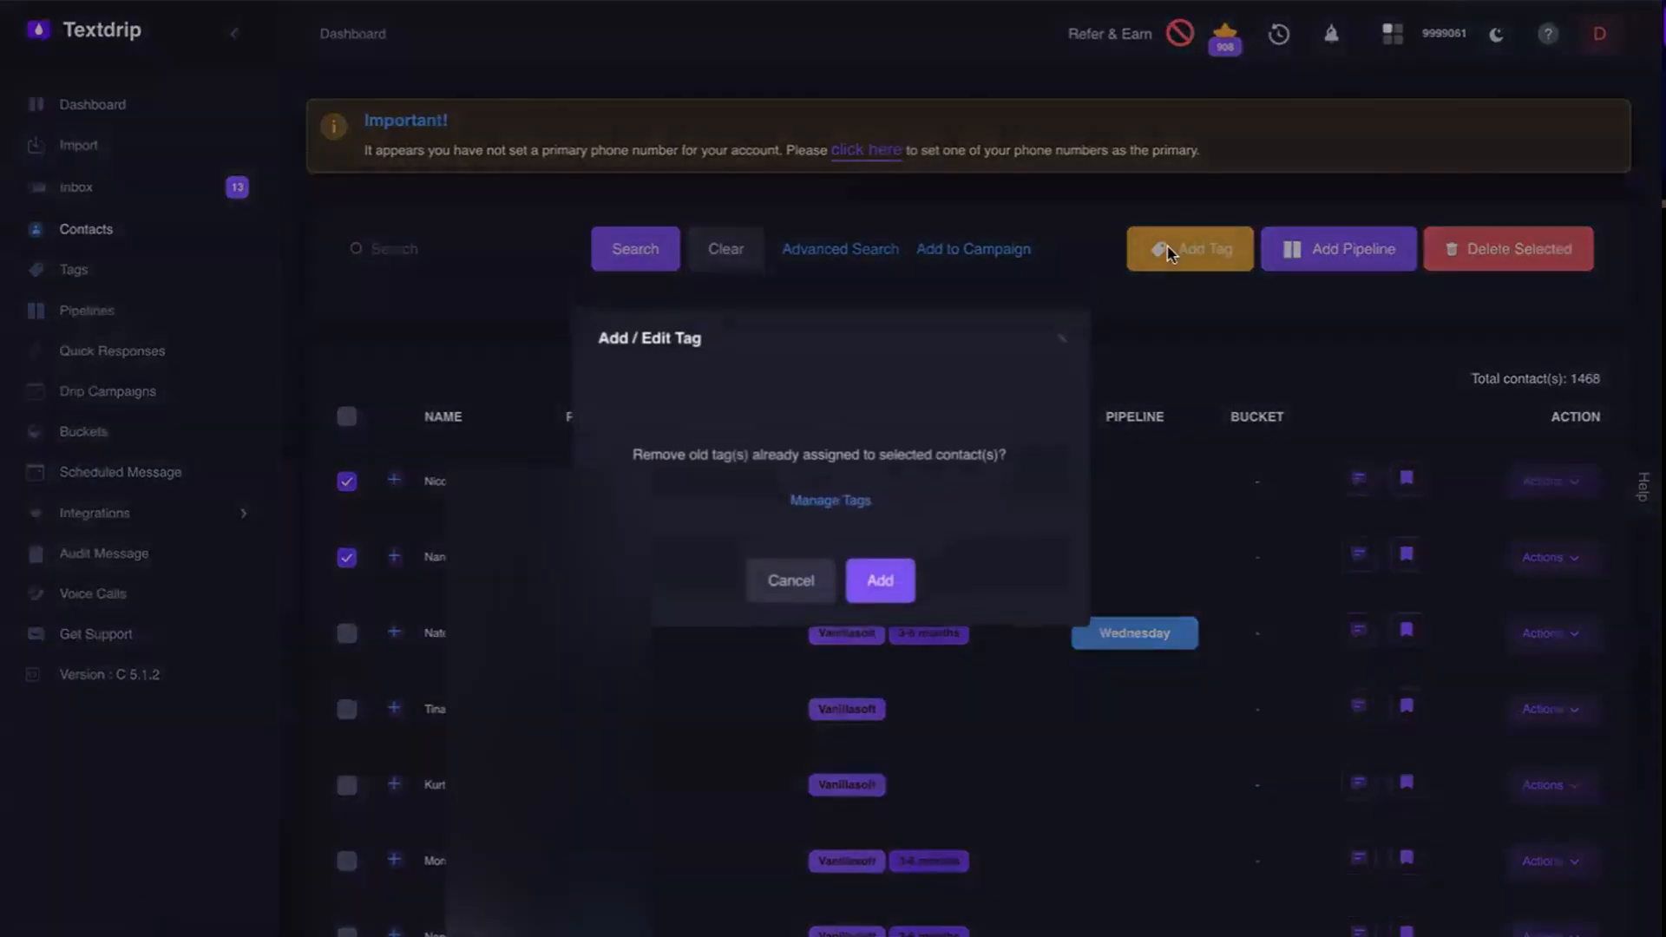
pyautogui.click(773, 409)
pyautogui.write('gh')
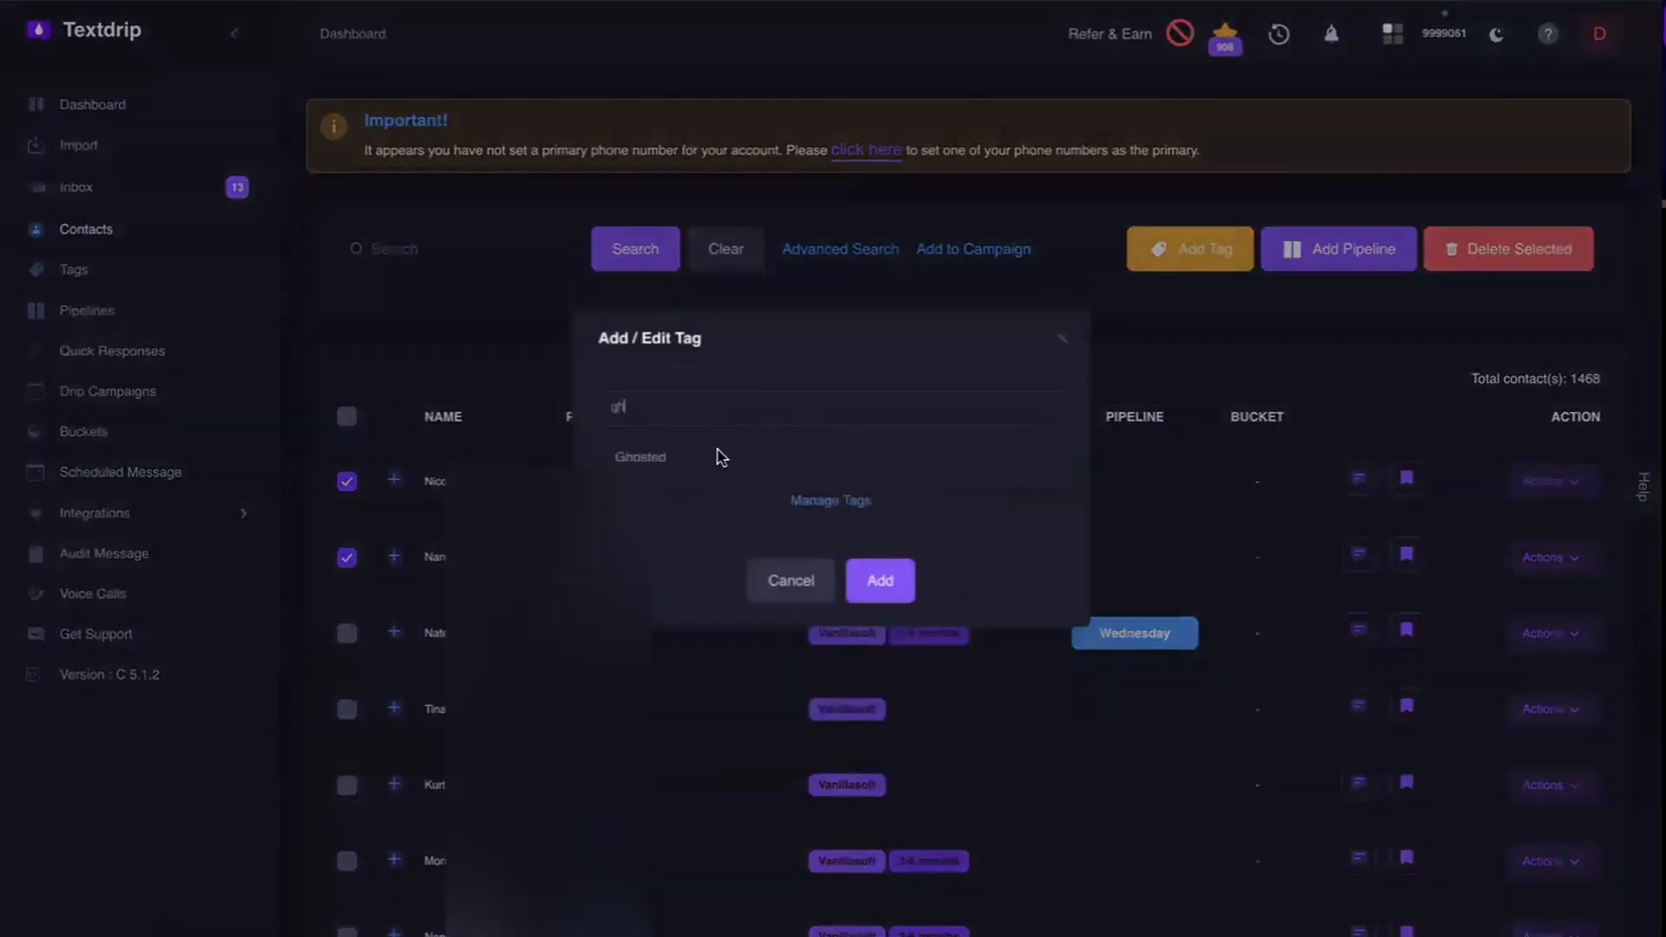
pyautogui.click(665, 466)
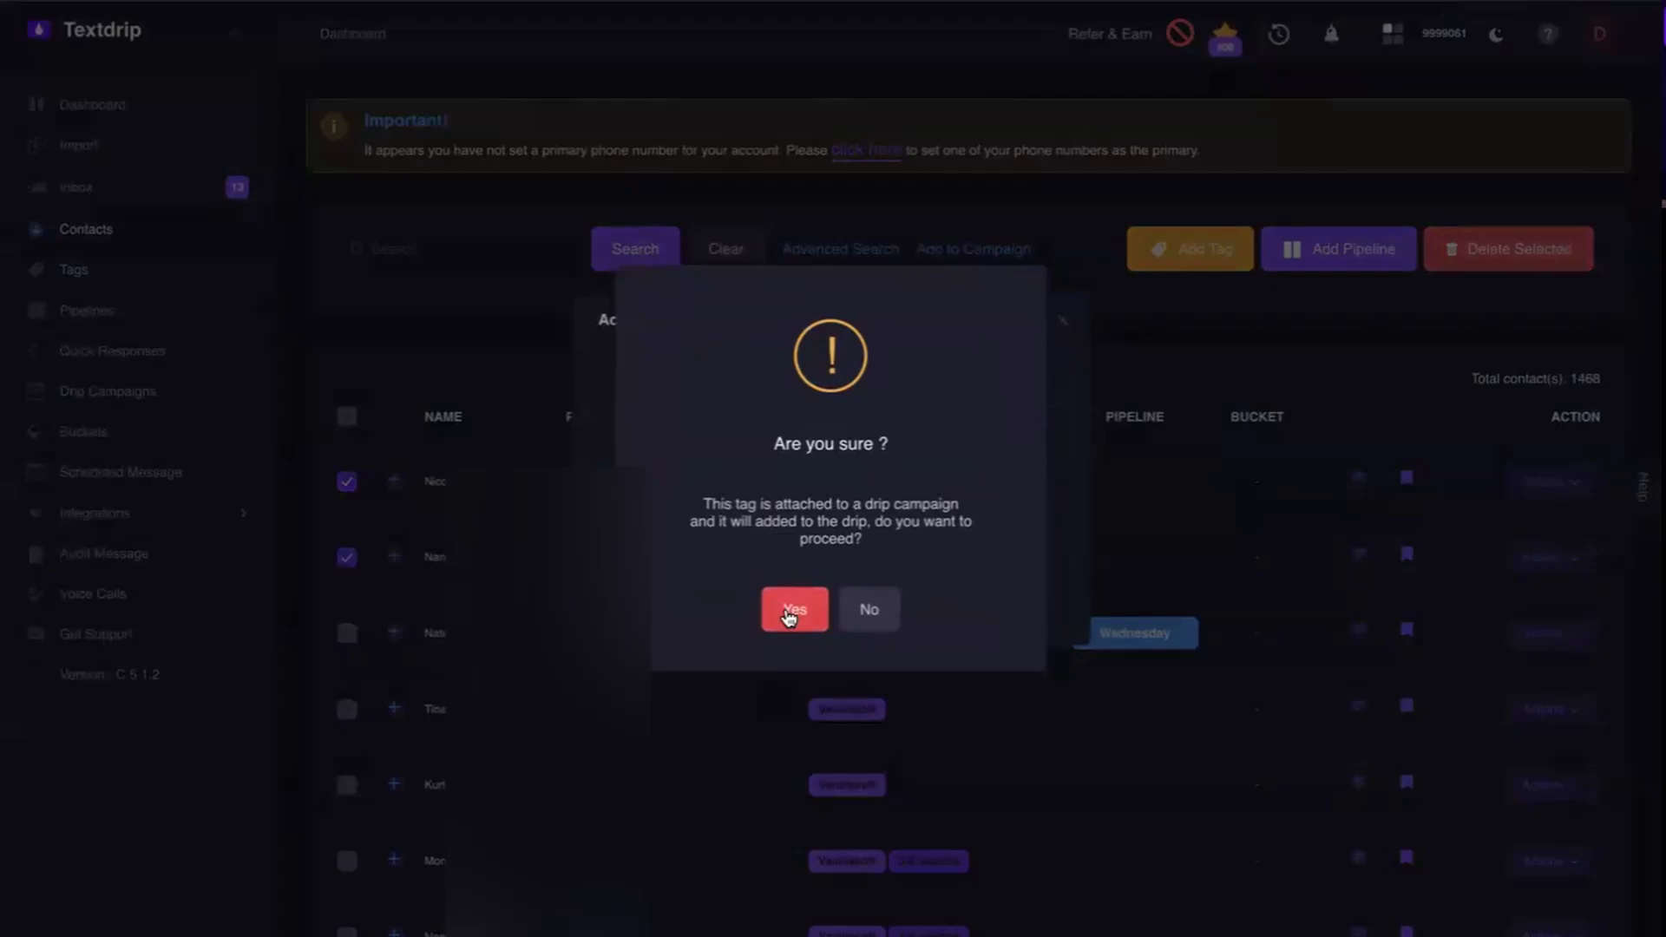
pyautogui.click(866, 616)
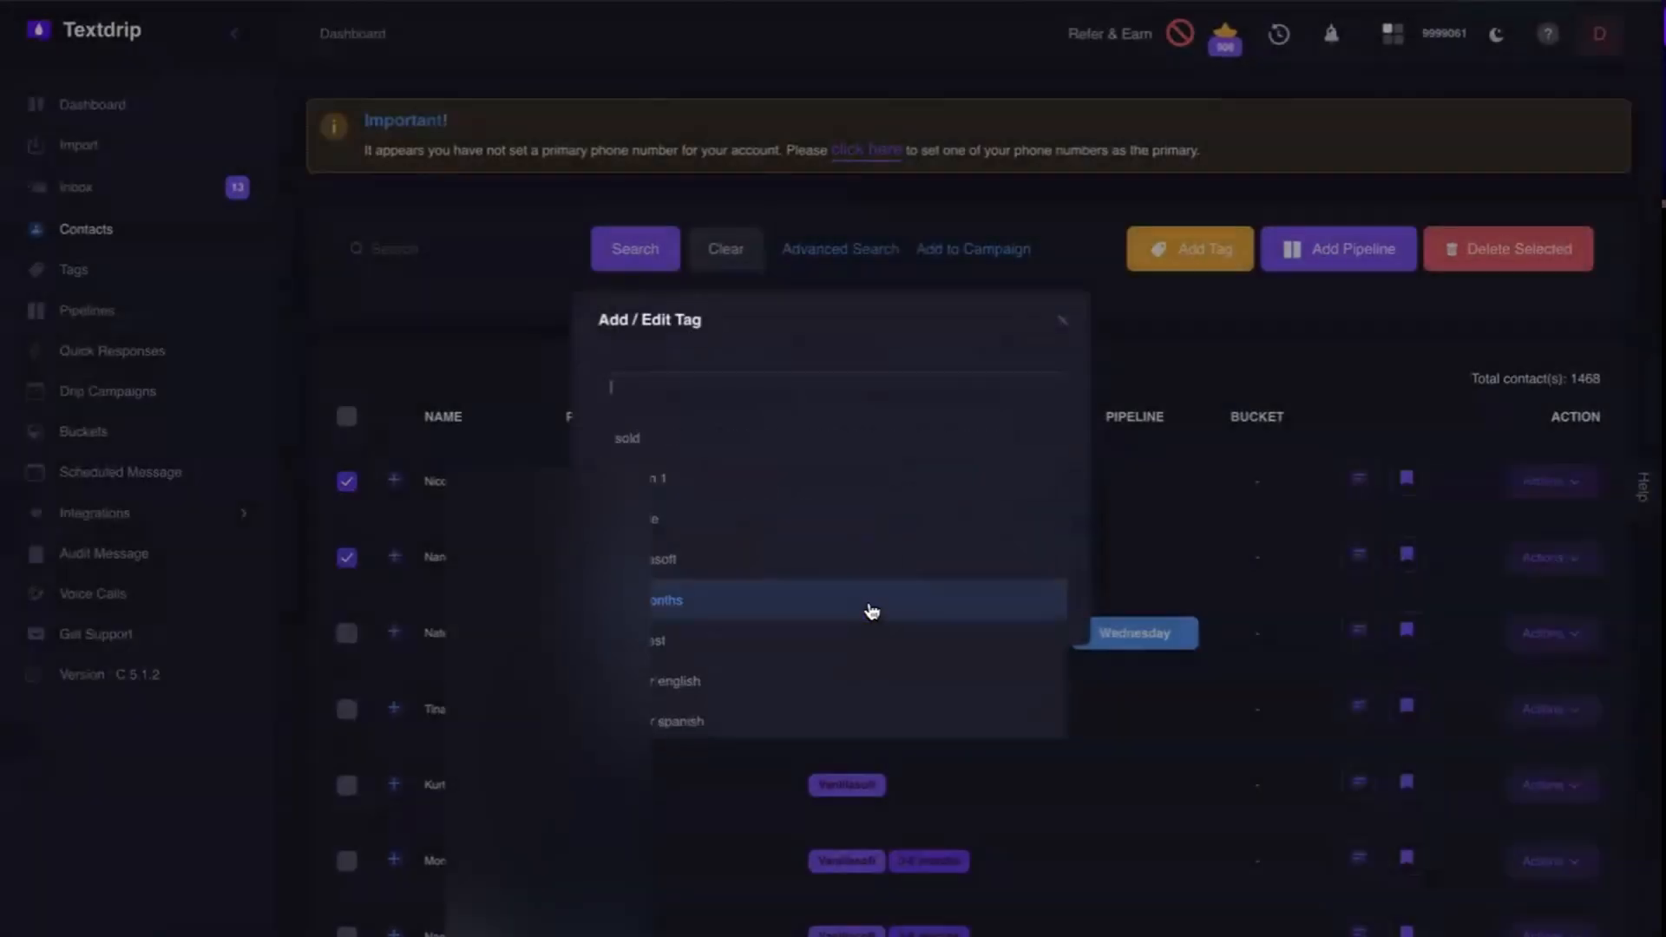
pyautogui.click(1061, 323)
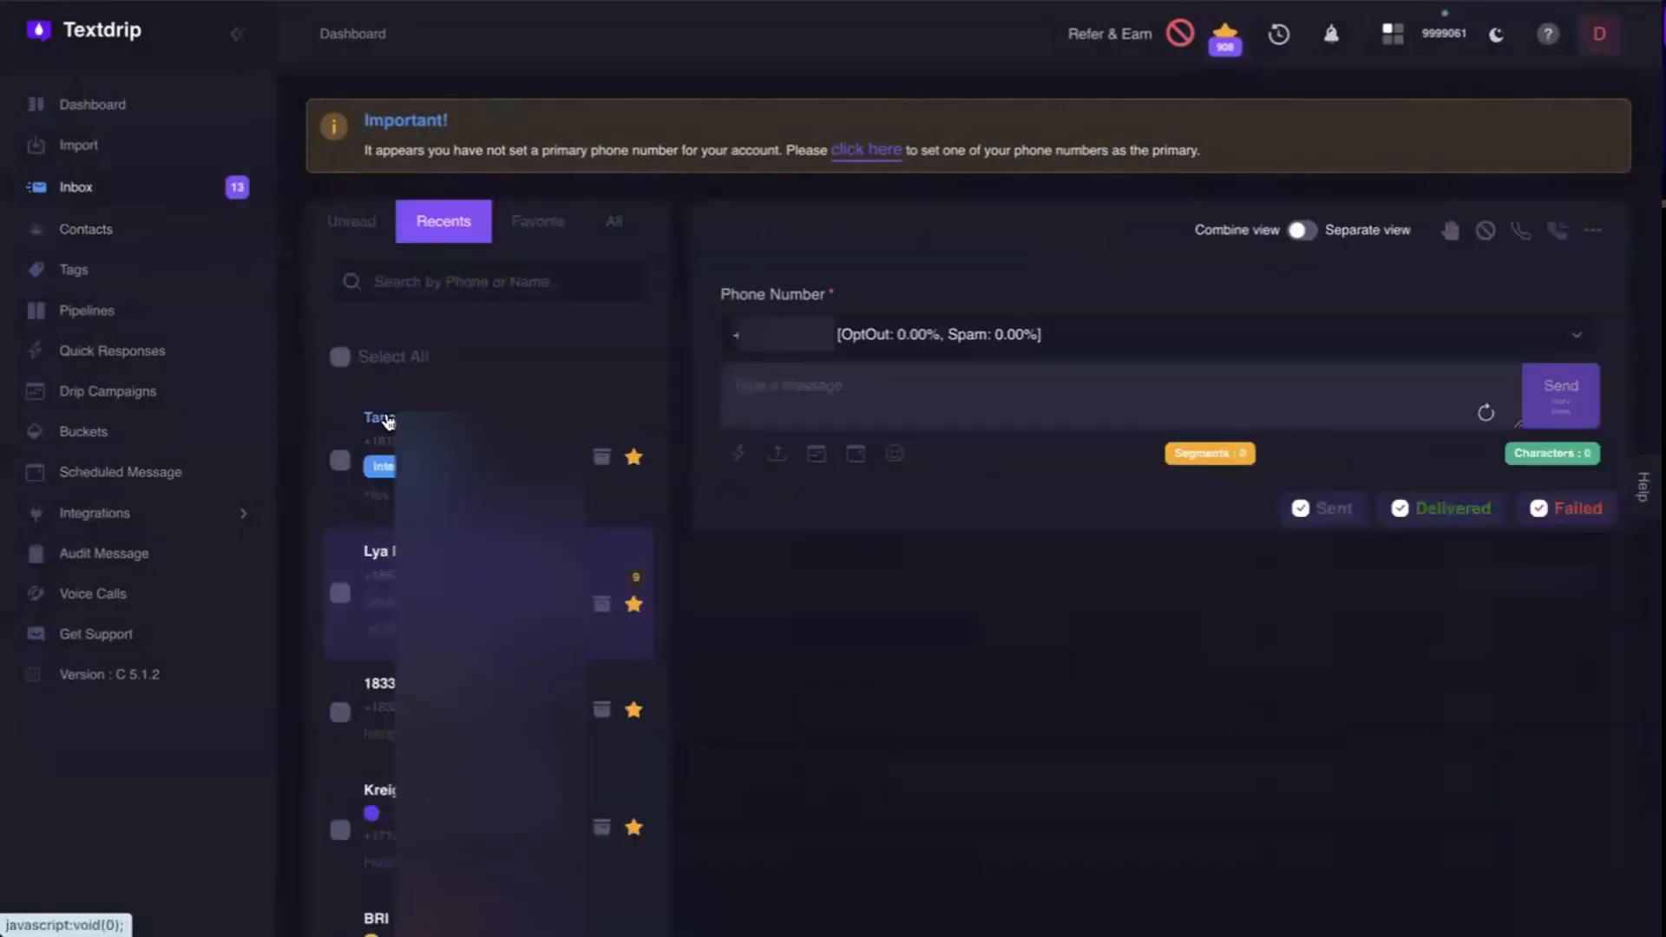
# Open the first recent conversation in the Inbox and add the sold tag to its contact.
pyautogui.click(387, 421)
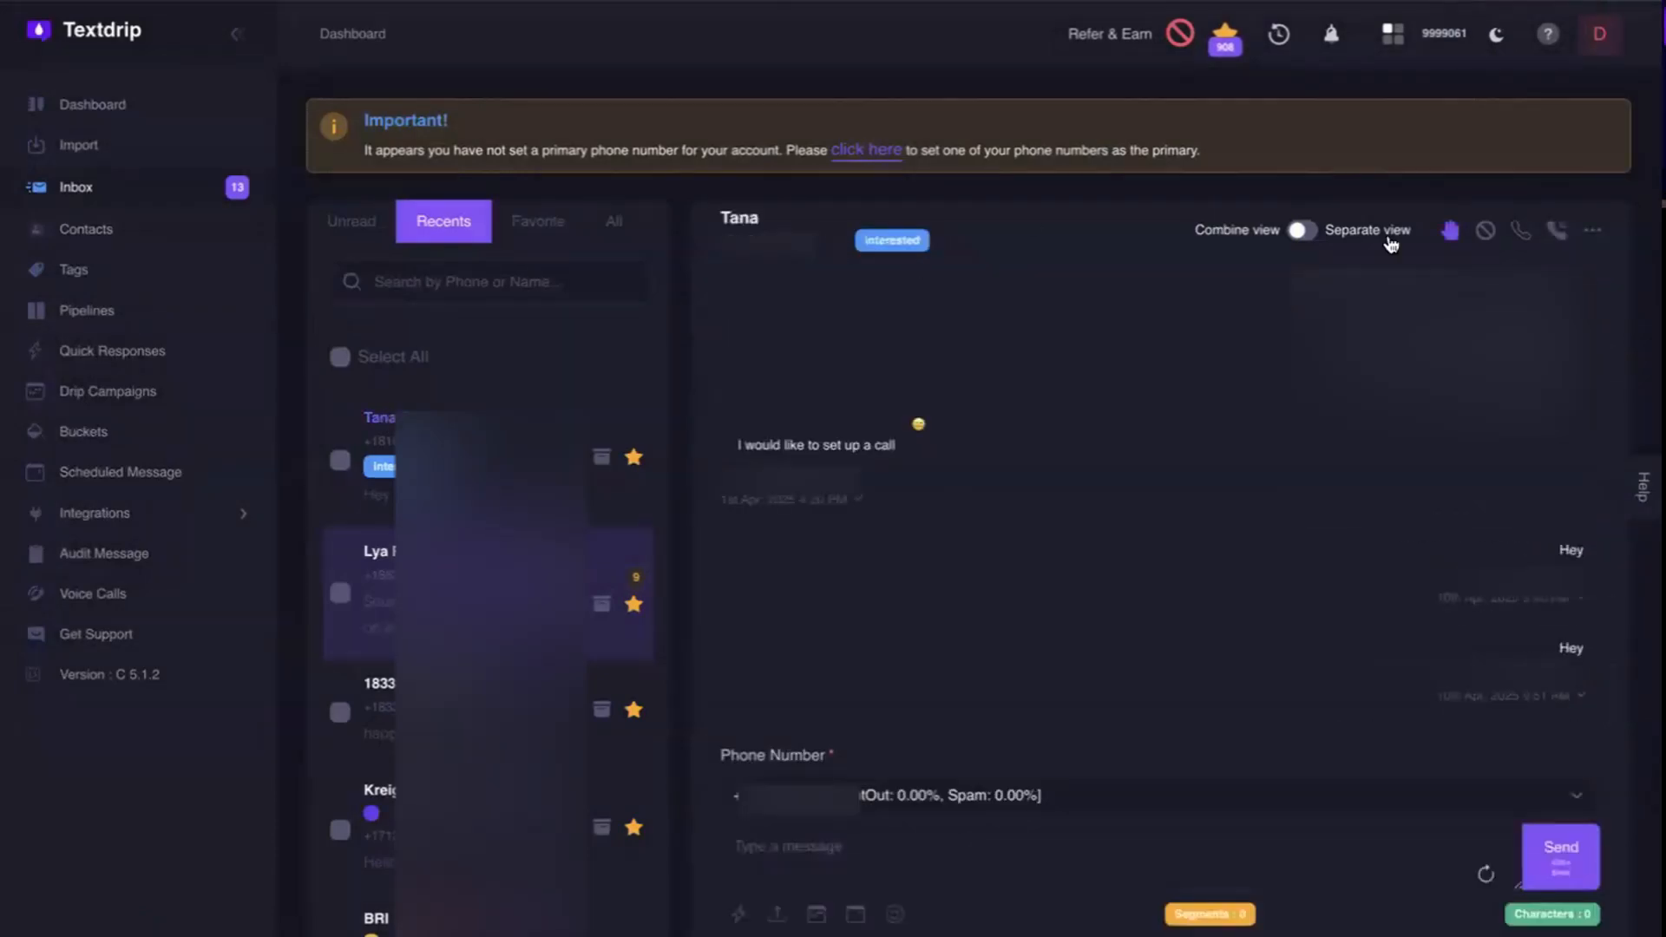
pyautogui.click(1592, 234)
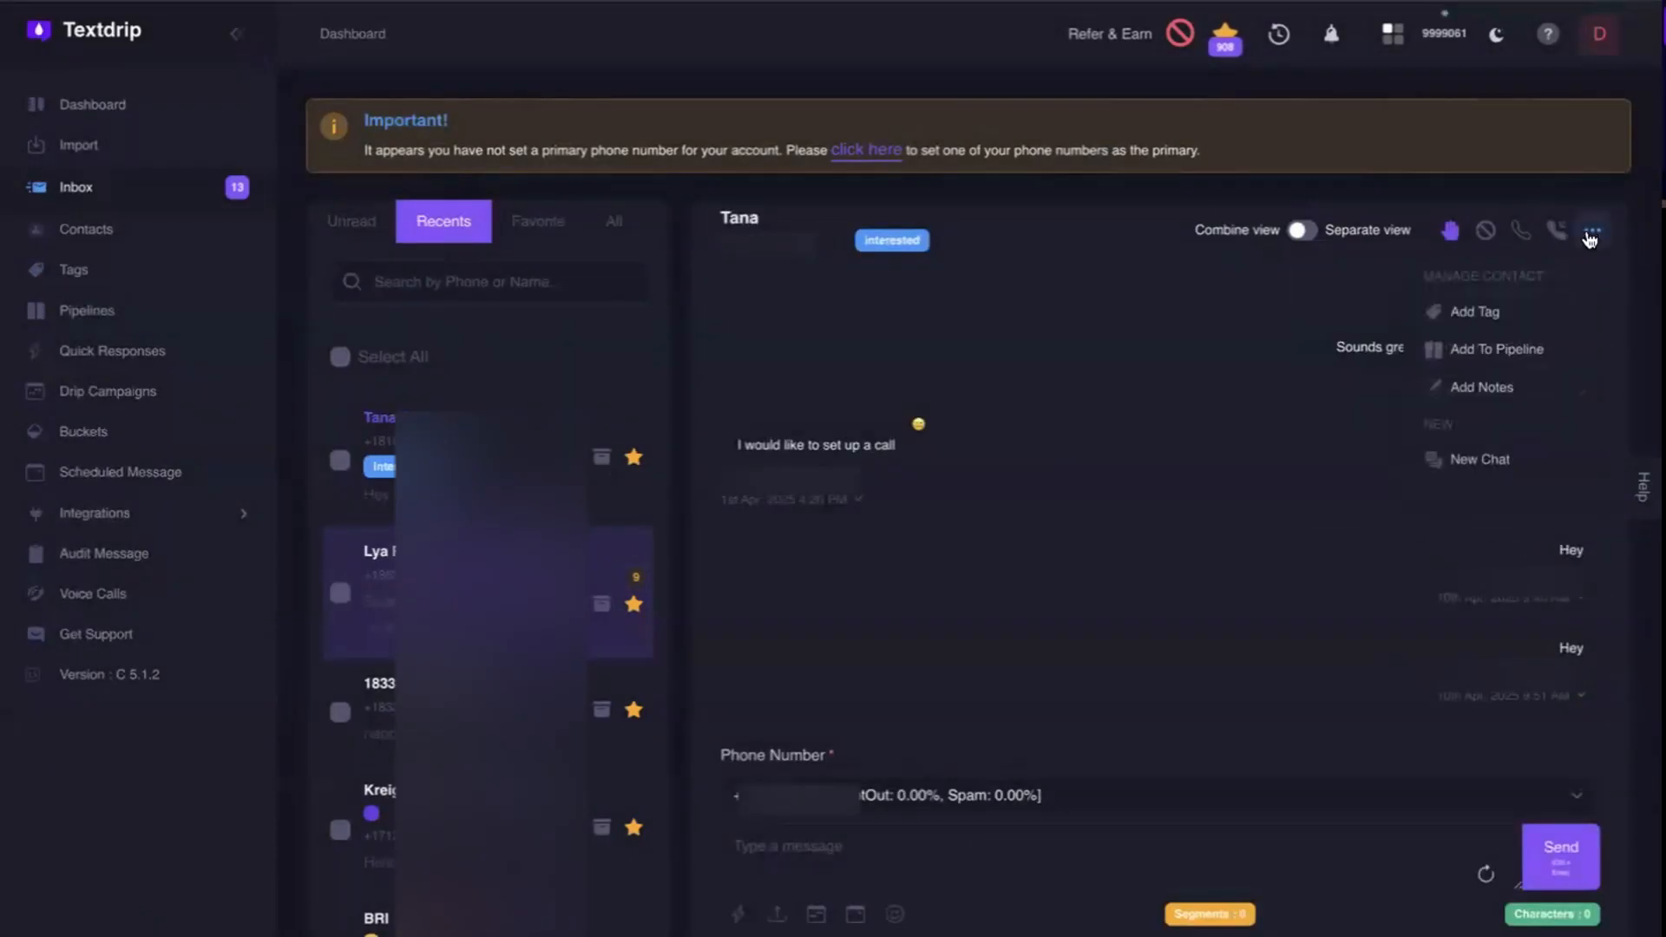
pyautogui.click(1508, 312)
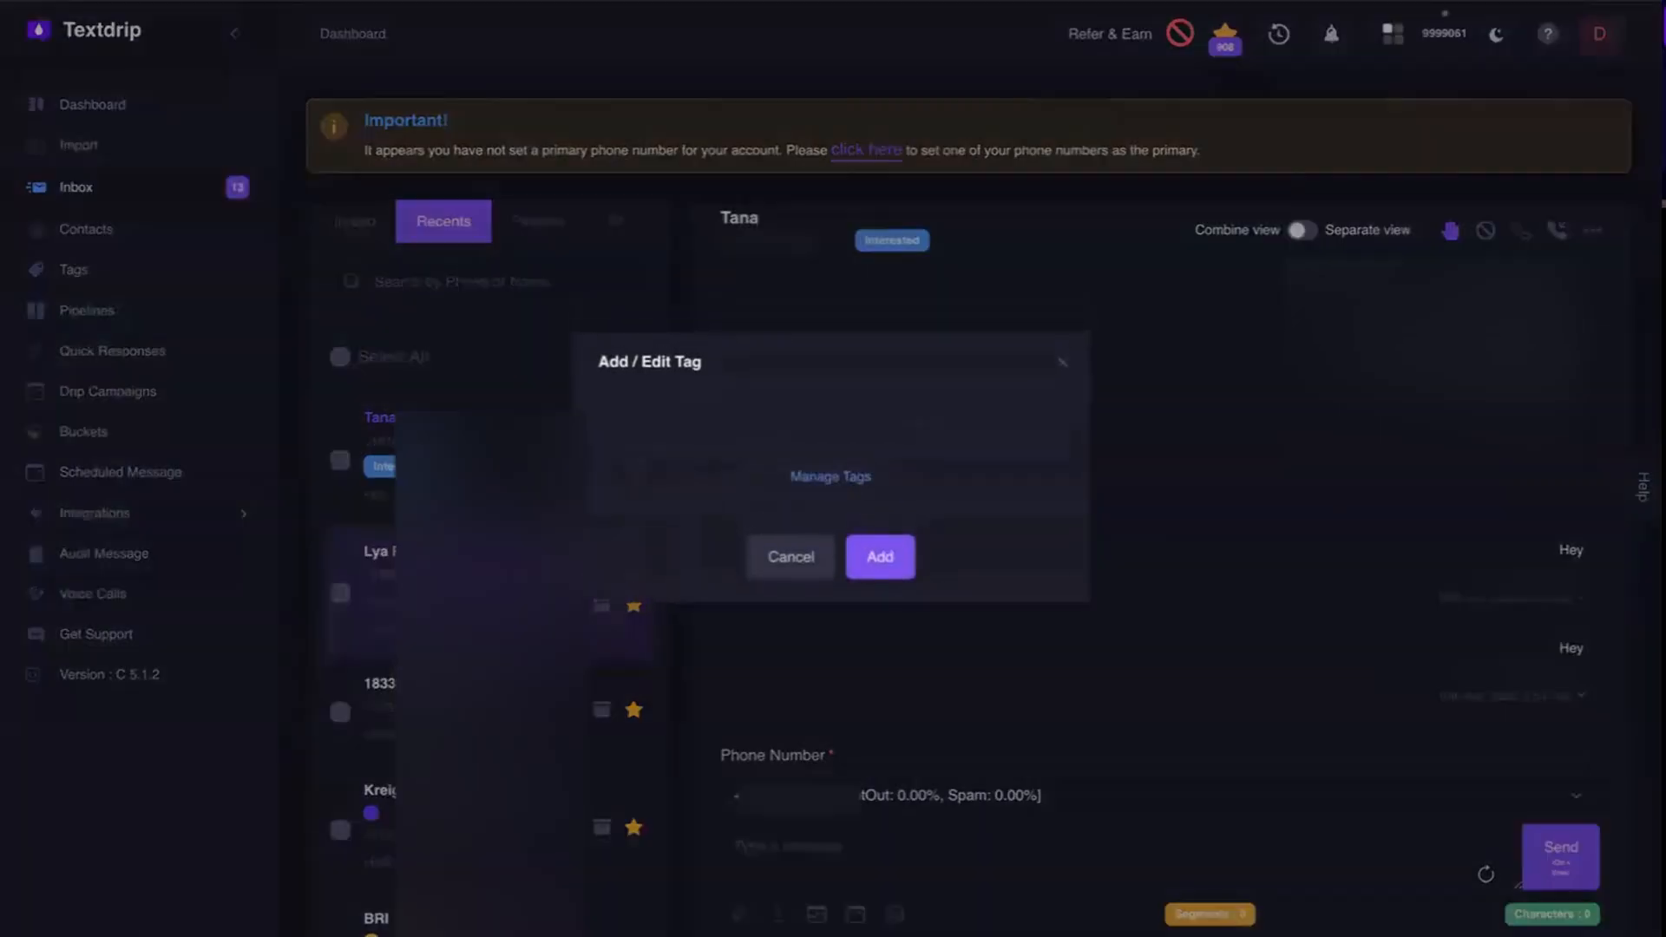
pyautogui.click(691, 428)
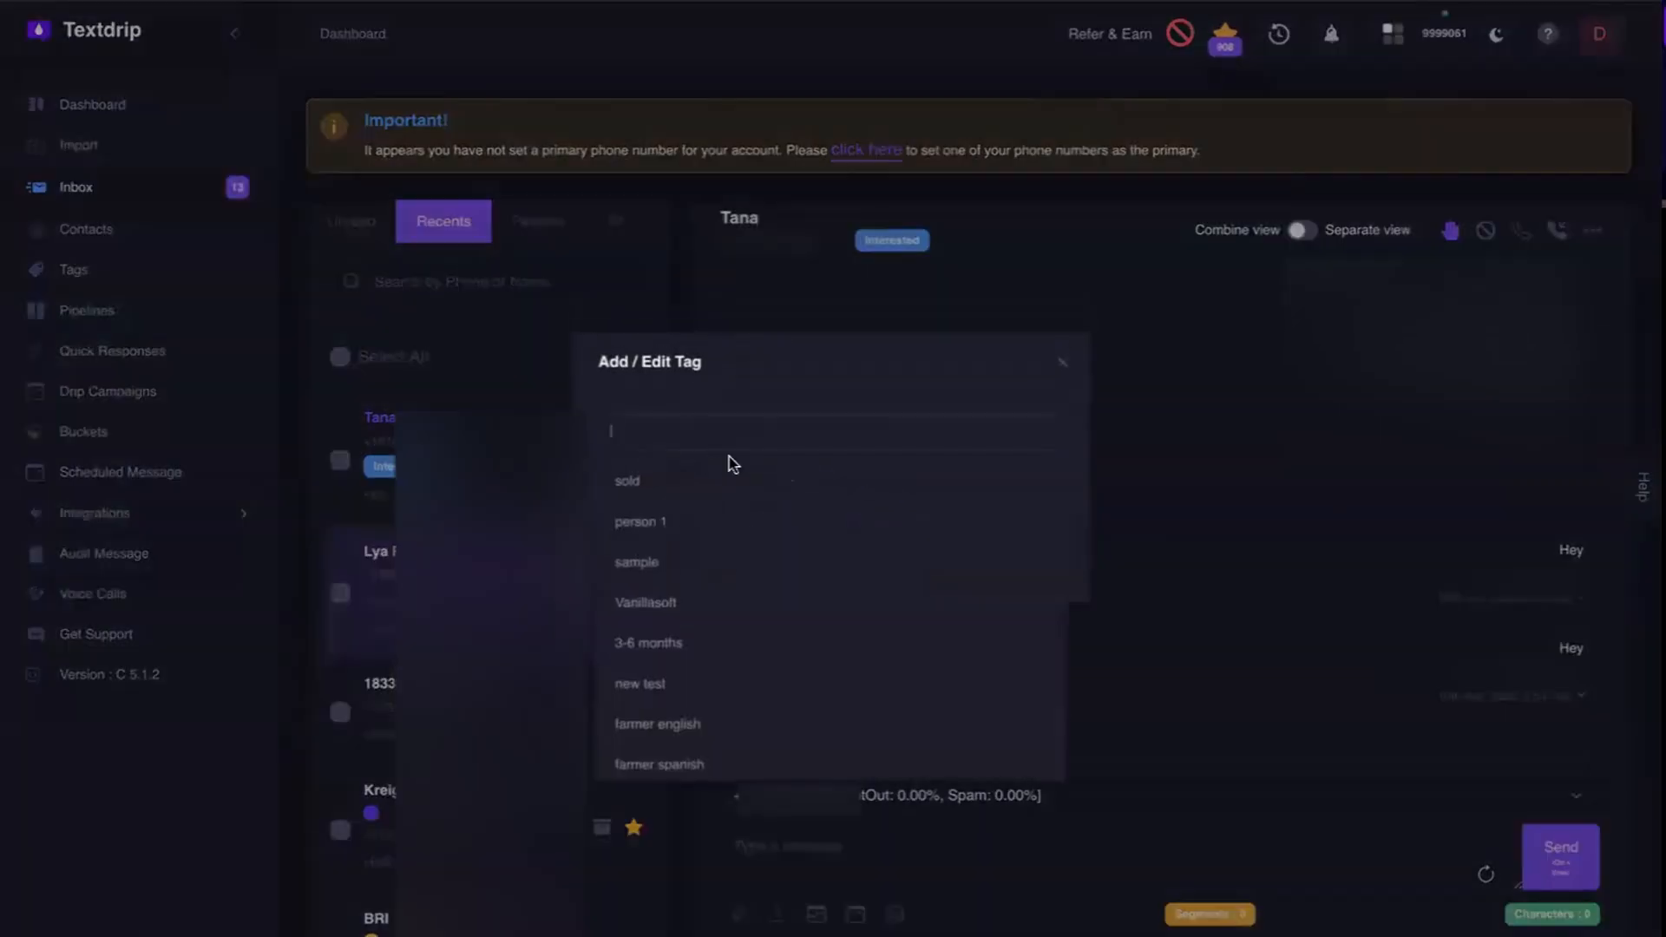
pyautogui.click(651, 484)
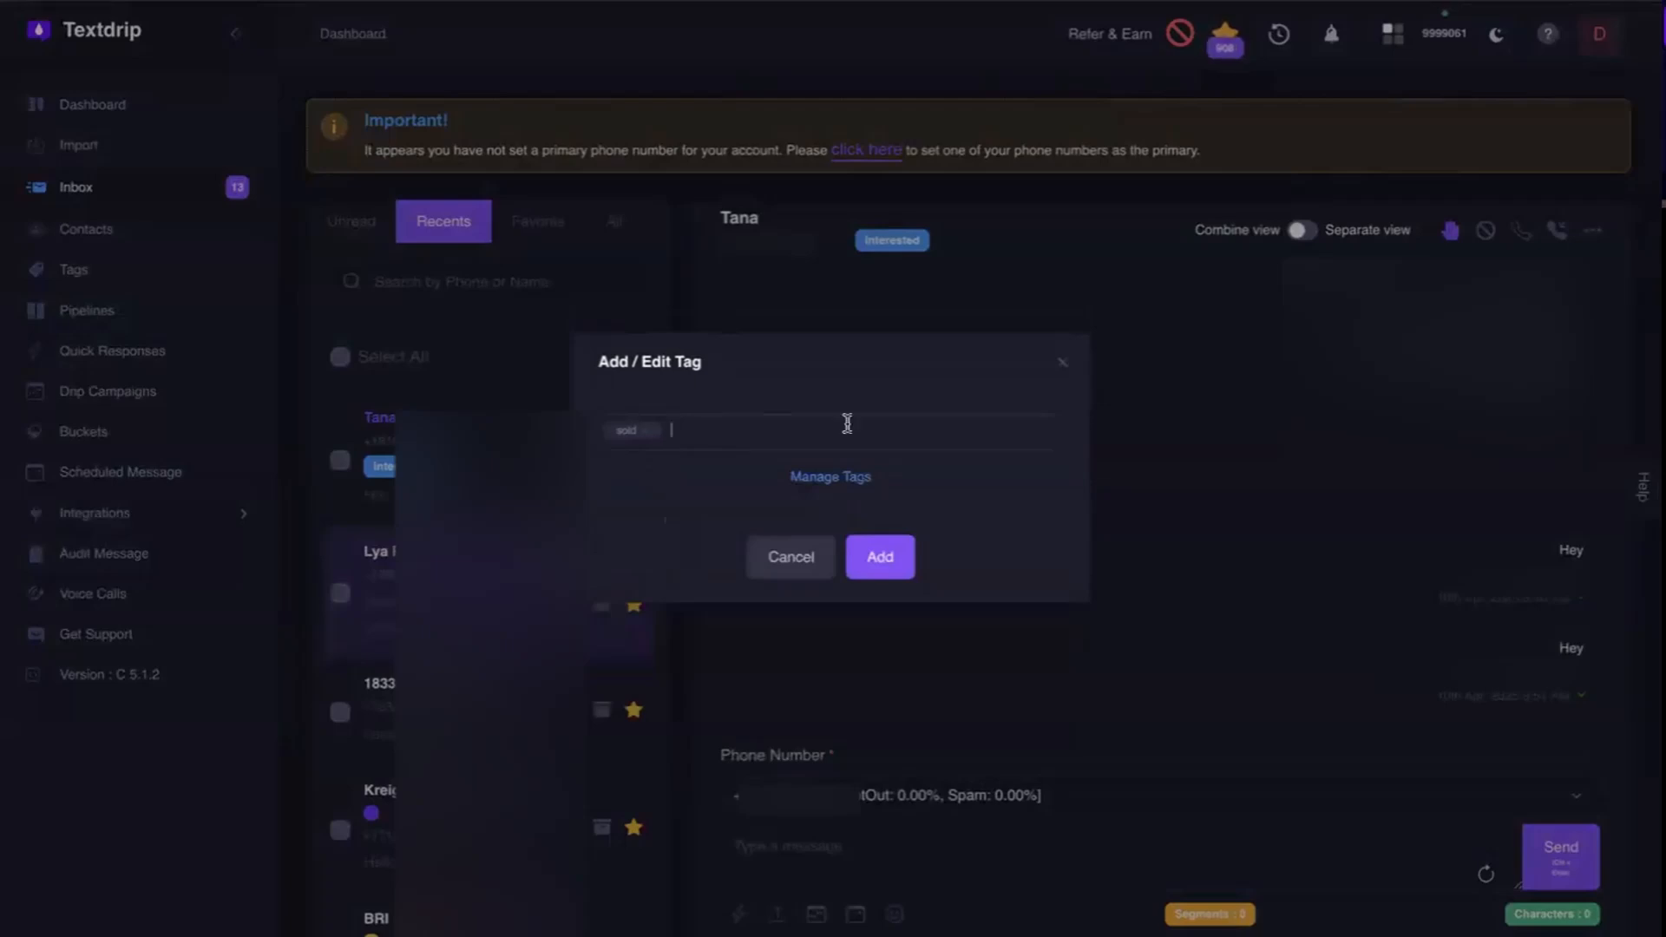
pyautogui.click(878, 558)
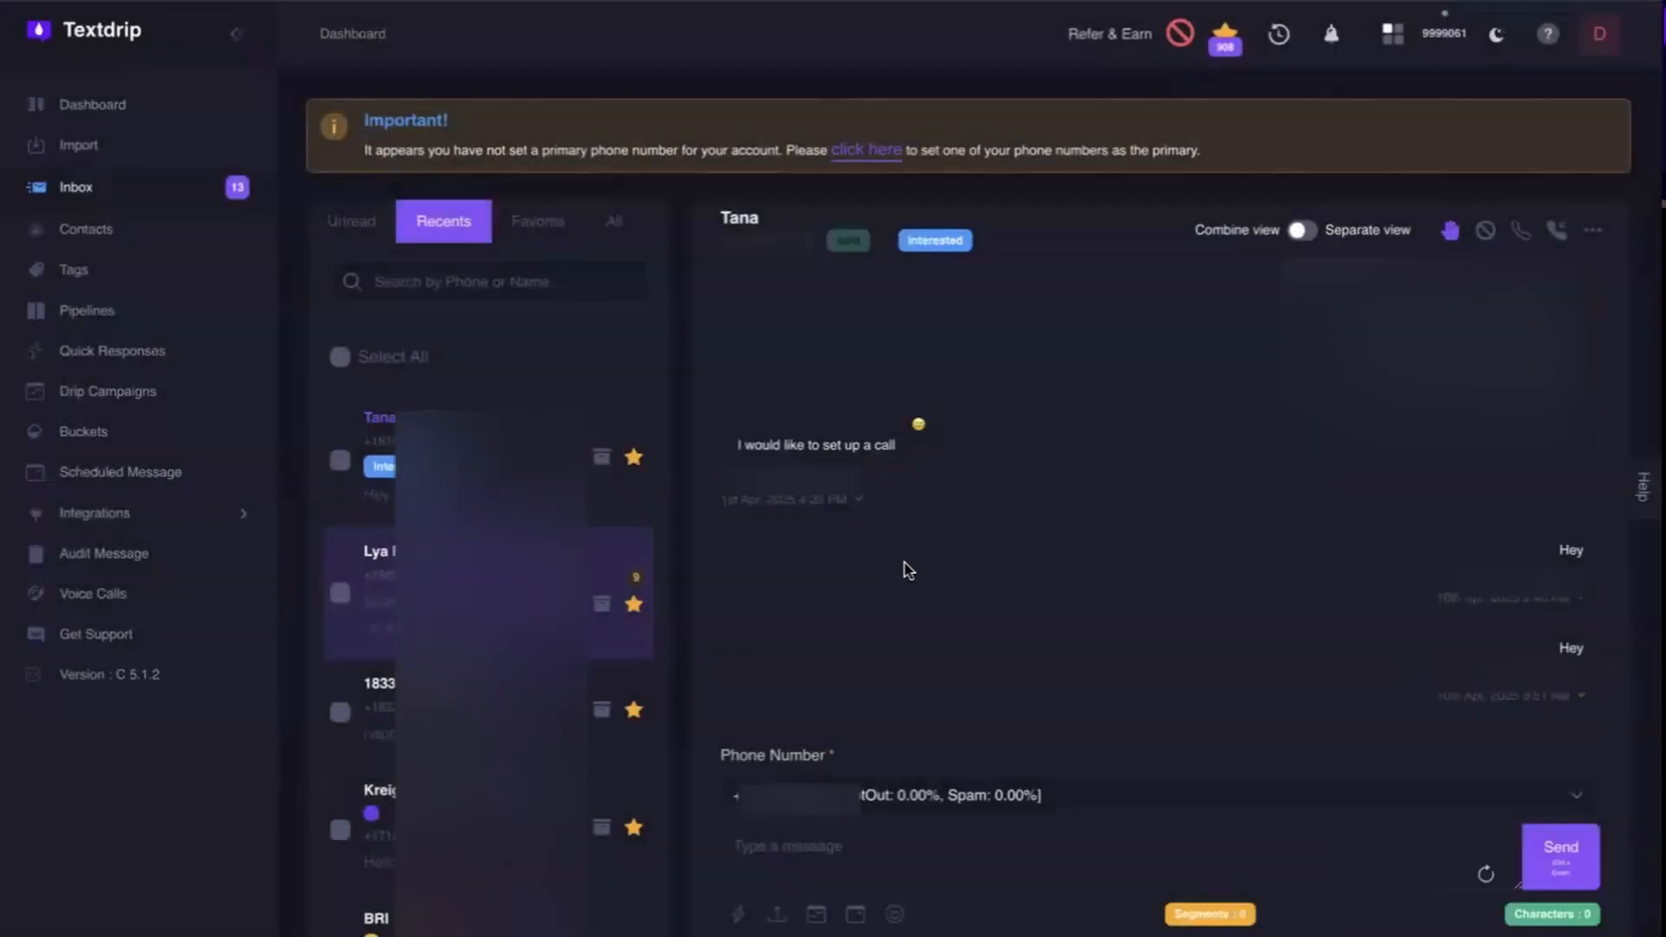